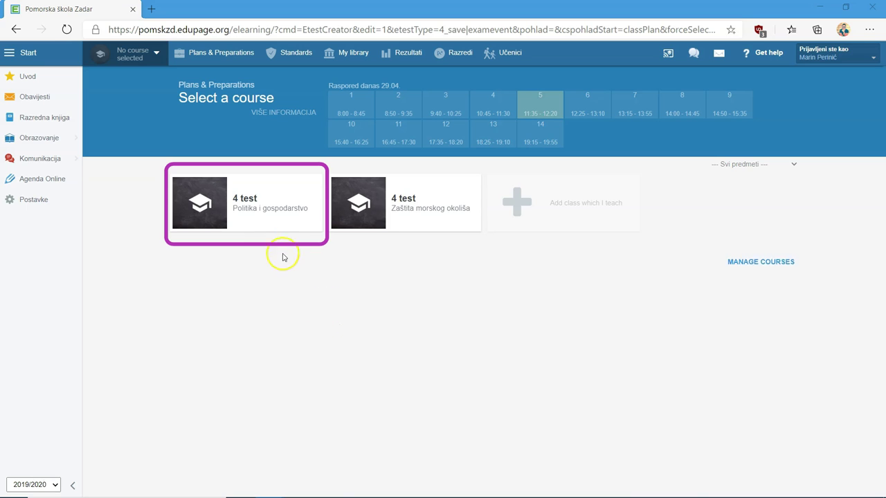
- Start a new exam (Ispit) for the course 4 test Politika i gospodarstvo and name it "1. provjera znanja"
click(261, 216)
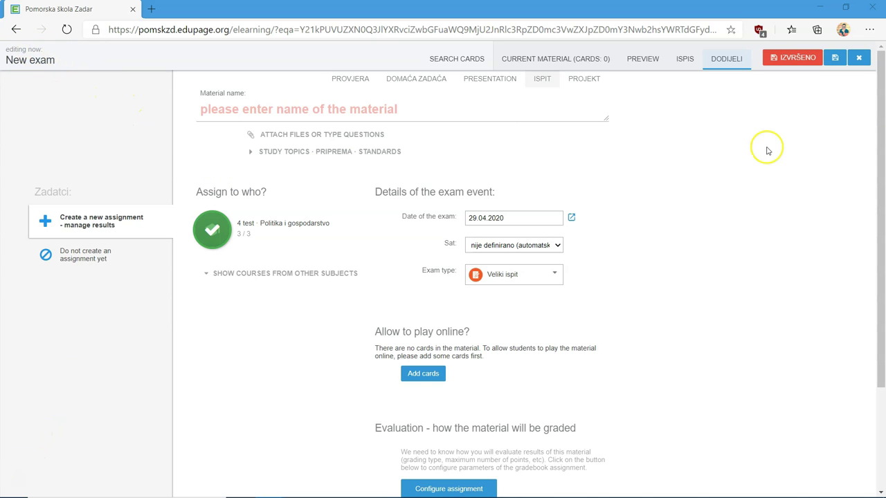
click(430, 89)
click(480, 82)
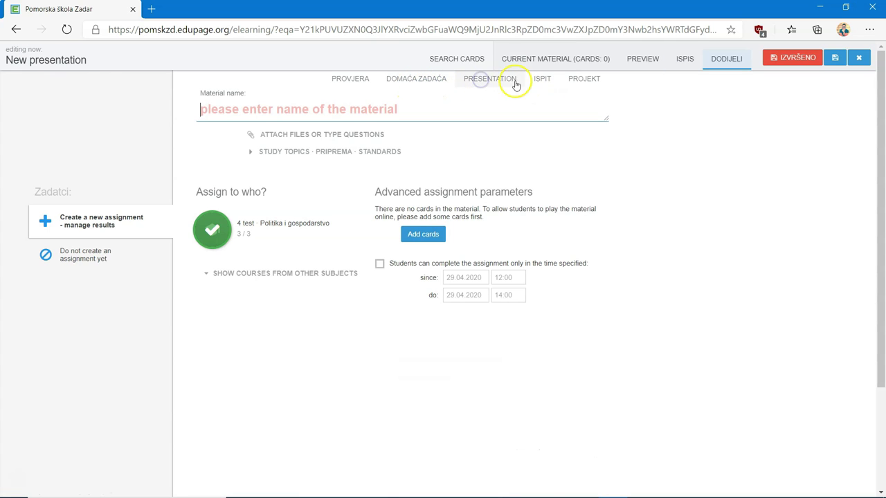
click(542, 81)
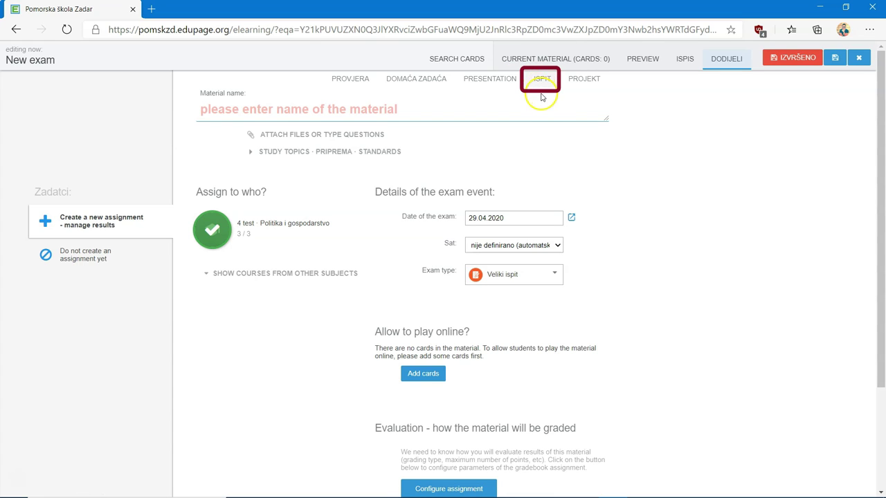
click(538, 99)
text(1. provjera znanja)
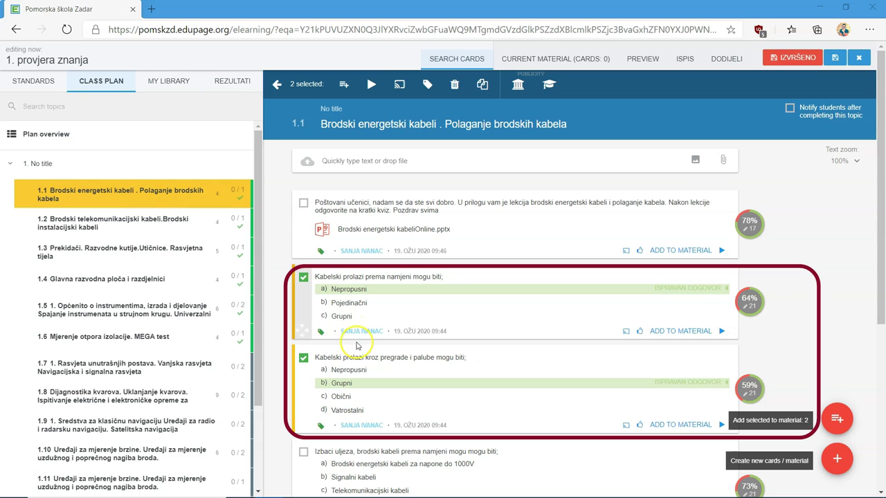
- Add the two selected cable-passage question cards to the exam material and open the current material
click(789, 420)
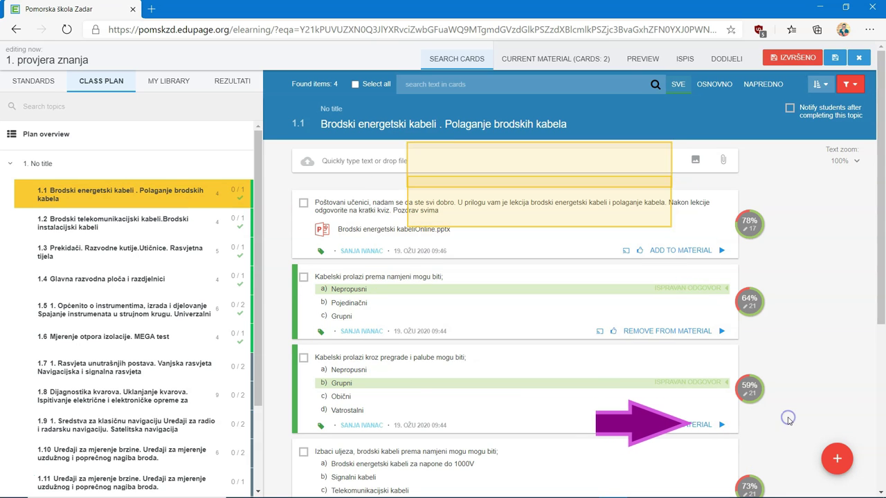
click(590, 61)
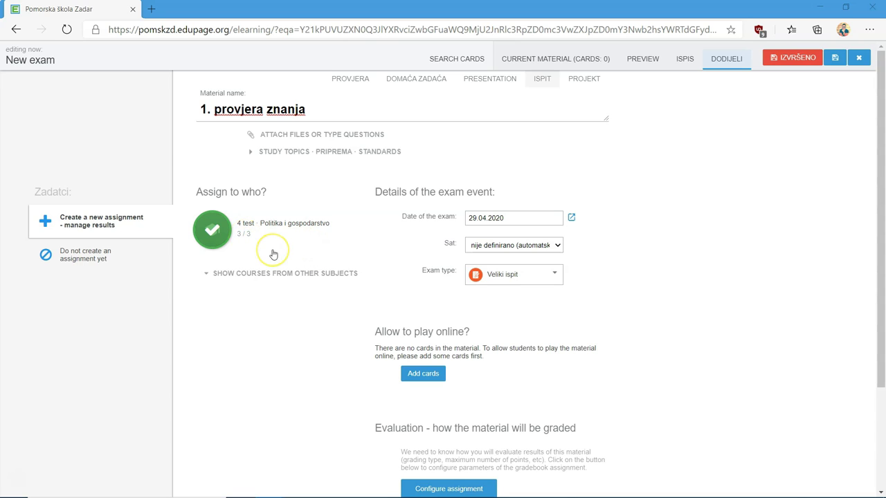
- Exclude the second listed student of 4 test Politika i gospodarstvo from the exam assignment
click(240, 234)
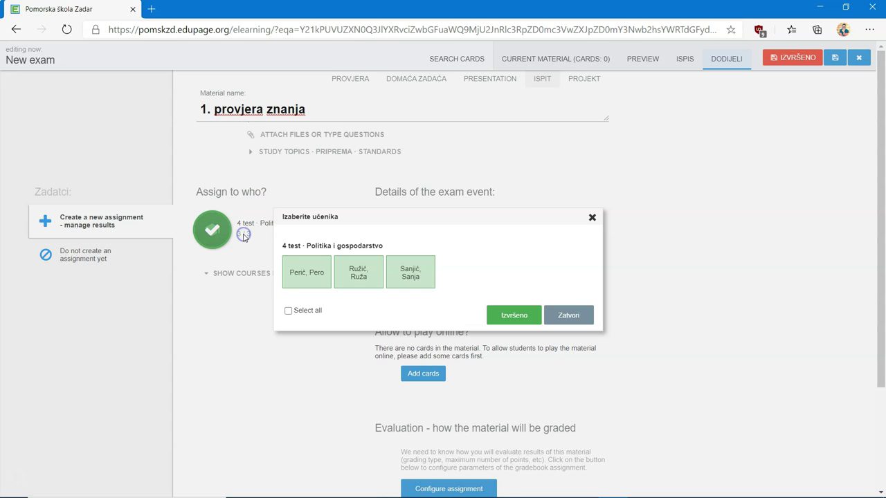
click(357, 273)
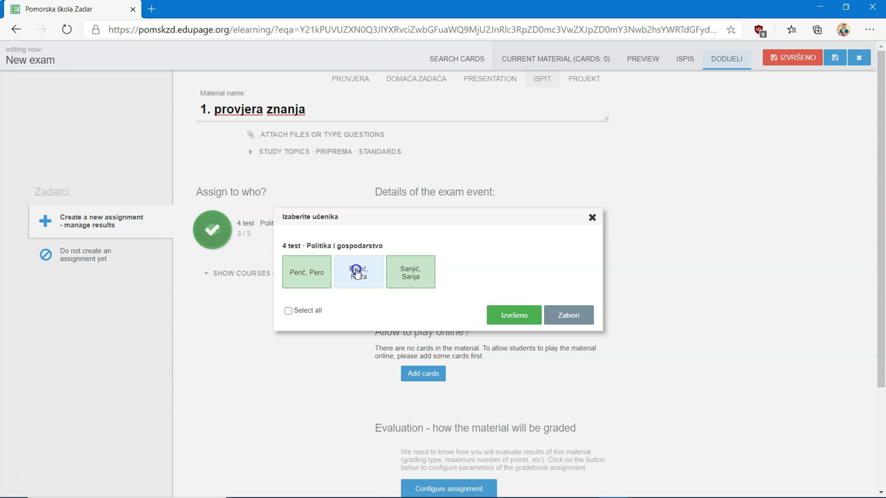
click(507, 315)
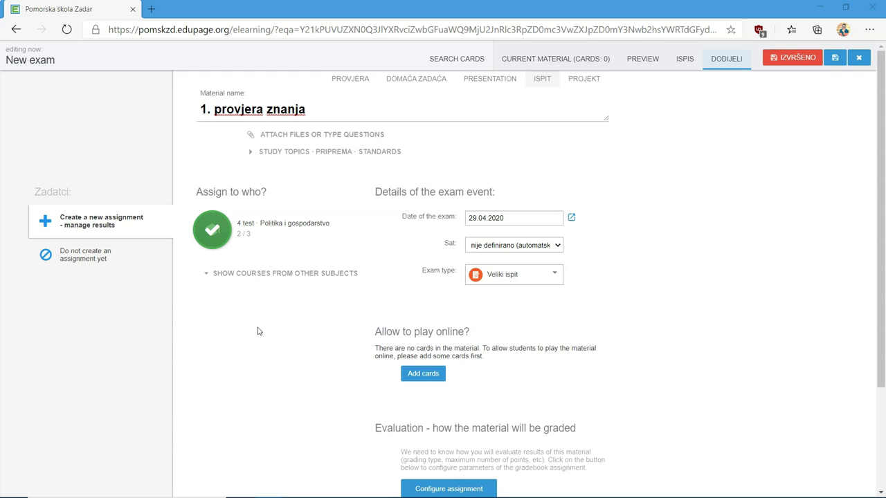
- Also assign the exam to the other-subject courses 4bBS Elektrotehnika i elektronika and 4 test Zaštita morskog okoliša
click(279, 279)
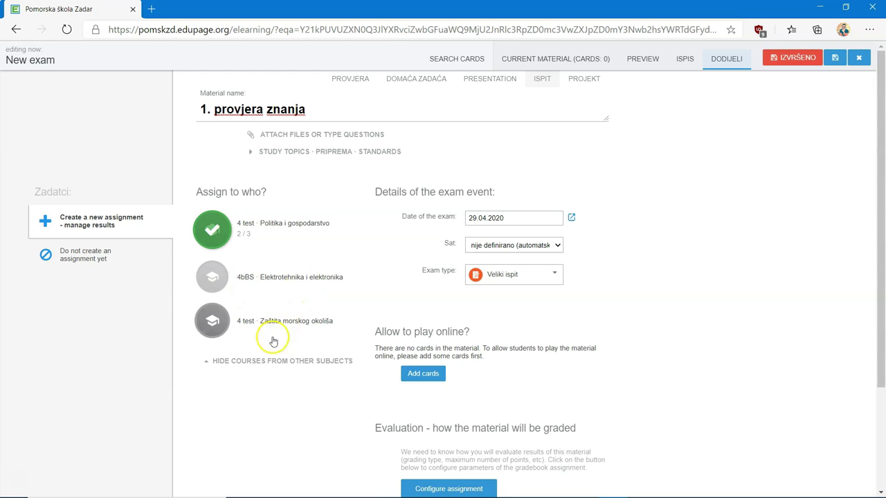
click(212, 276)
click(210, 320)
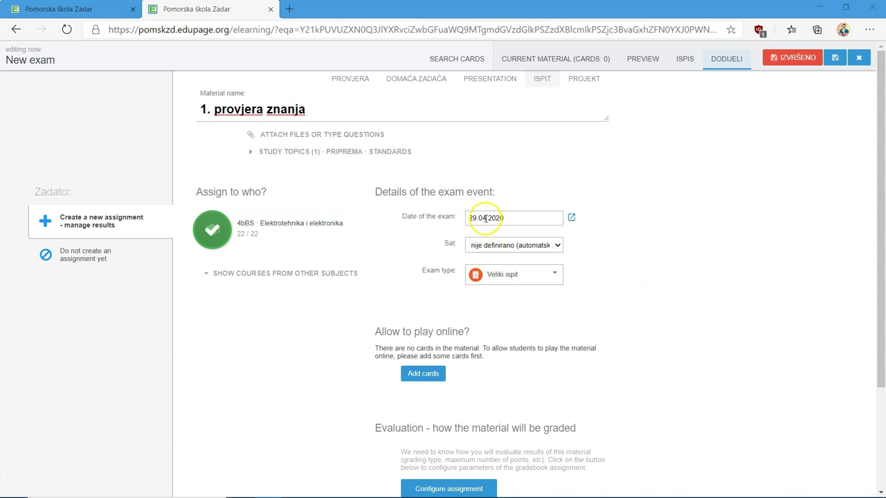
- Examine the exam date calendar for Svibanj 2020 and the available lesson periods and exam types
click(484, 218)
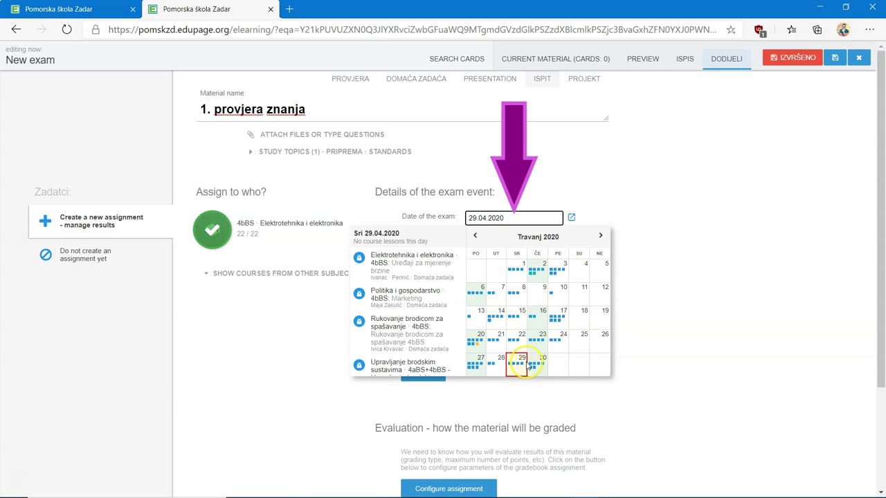
click(600, 236)
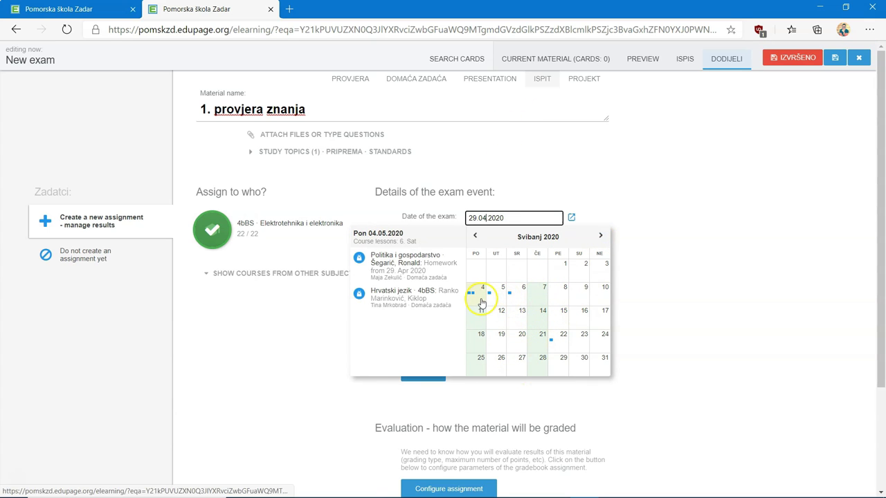
click(476, 237)
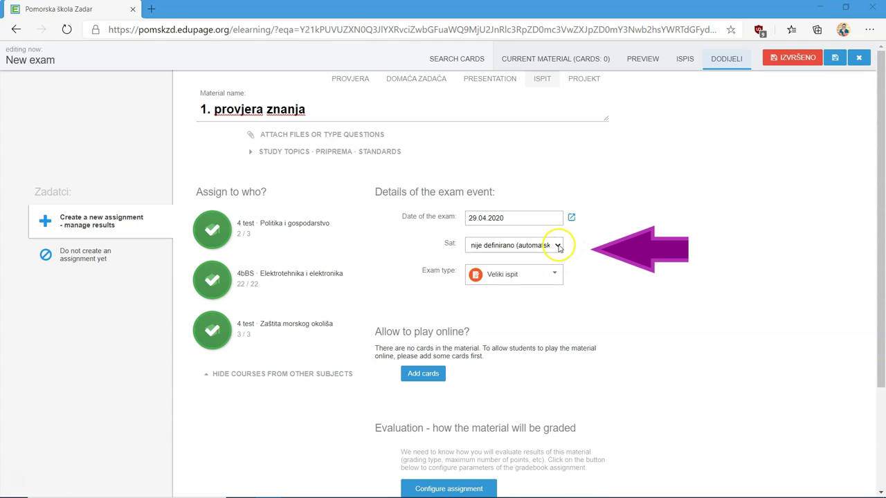
click(558, 246)
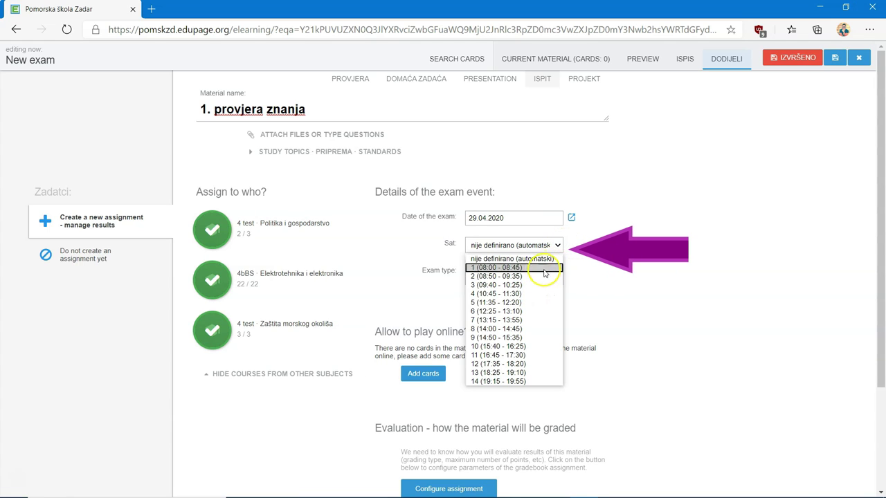
click(584, 241)
click(558, 275)
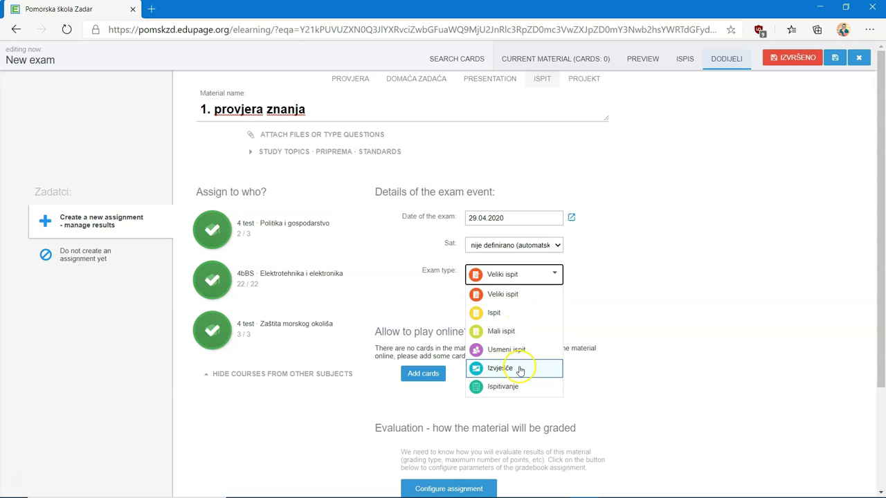
click(599, 294)
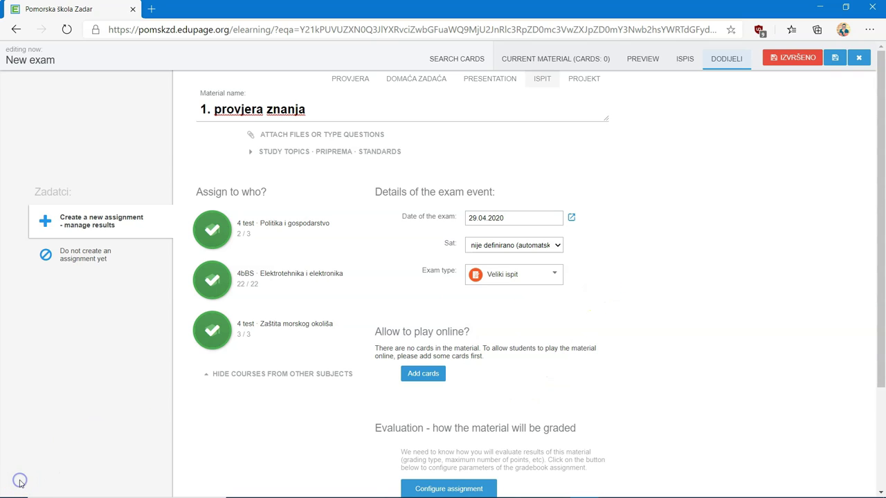
click(548, 386)
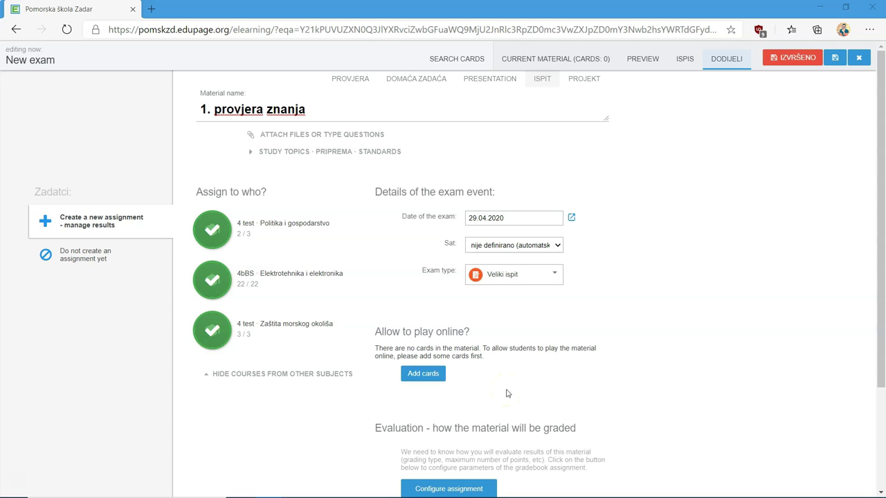
- Create a new question card for the exam from the ABCD template
click(418, 374)
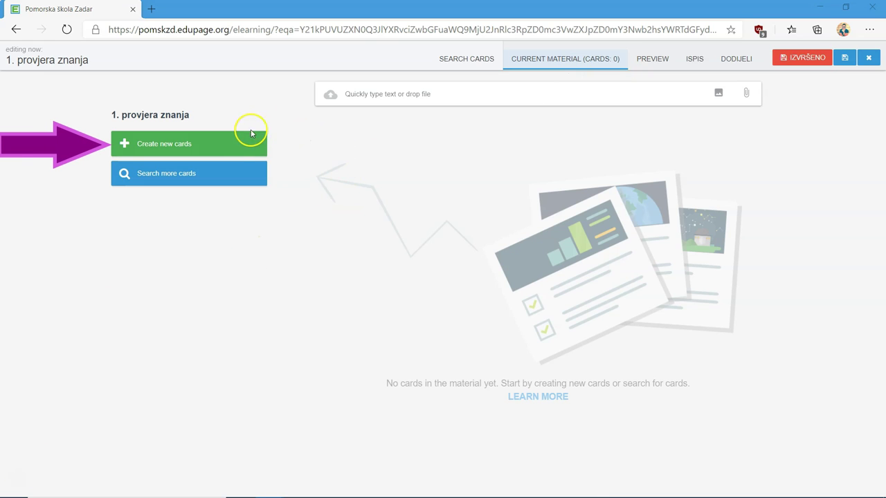
click(232, 145)
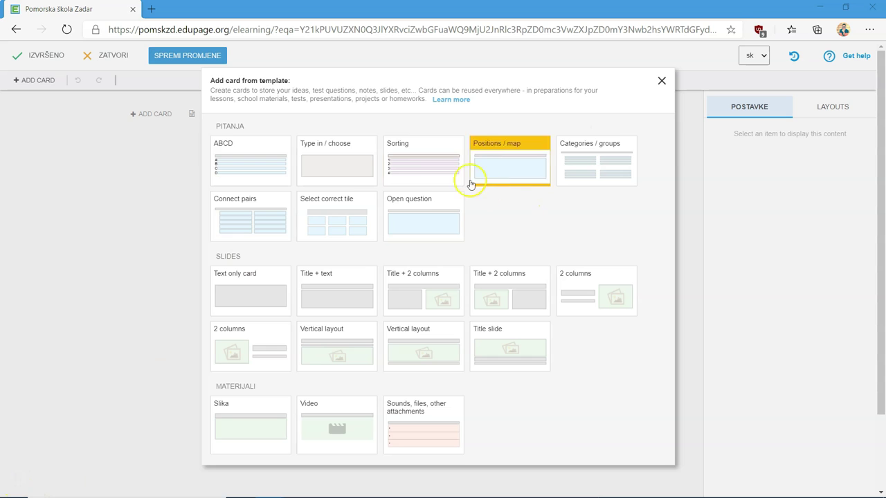
click(265, 153)
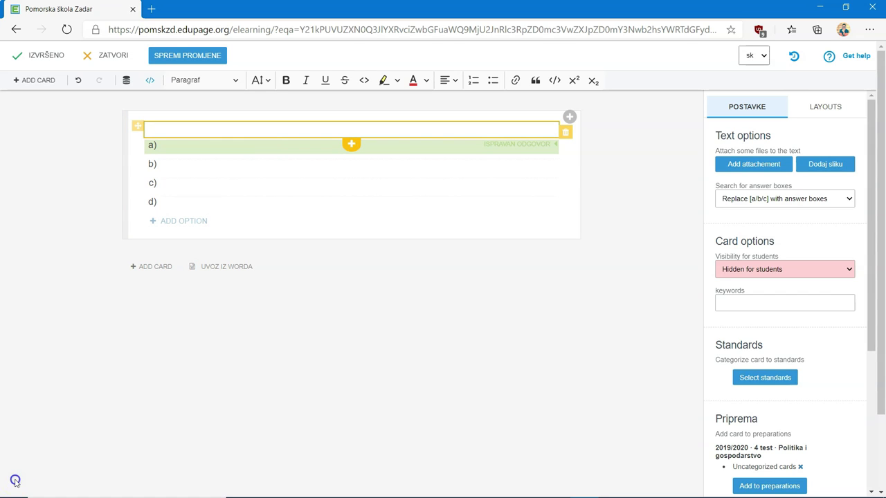
- Examine the card's text options, visibility for students, keywords, standards, preparations, group and history settings
click(274, 410)
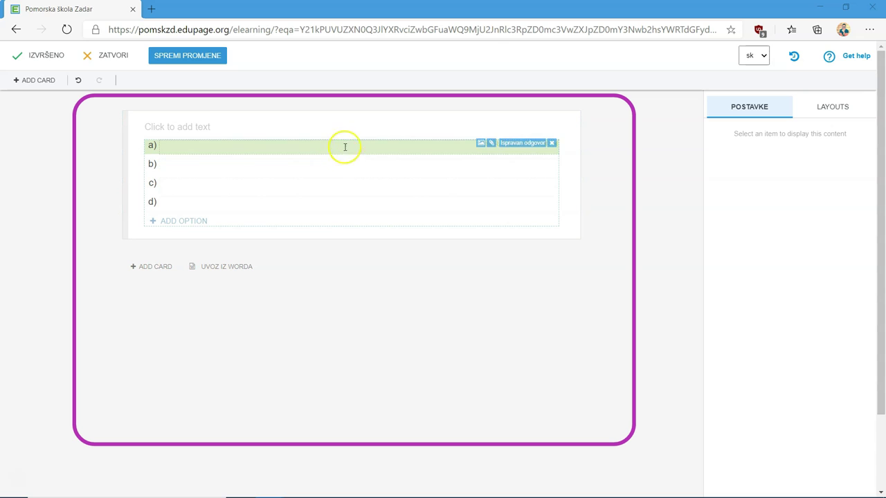
click(389, 127)
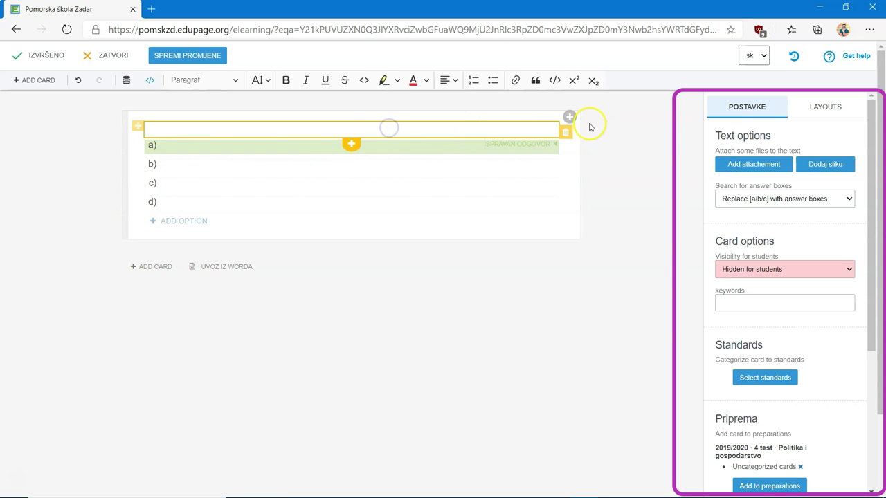
click(817, 109)
click(765, 109)
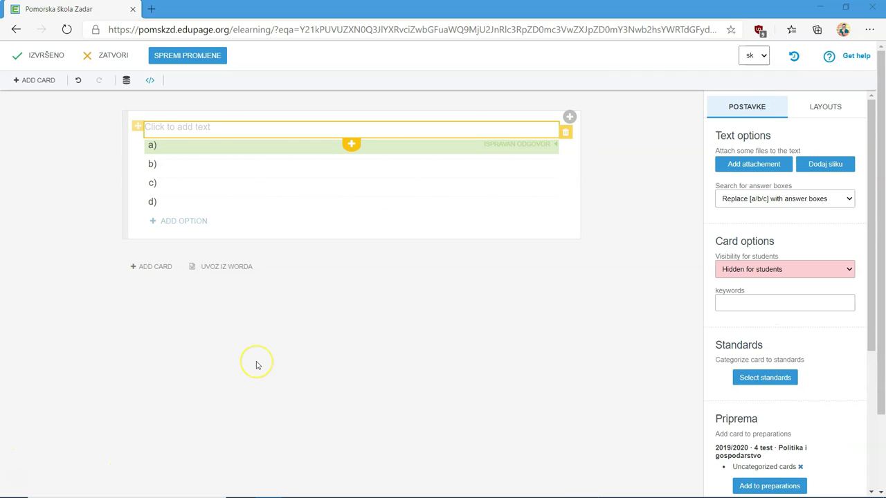
click(228, 127)
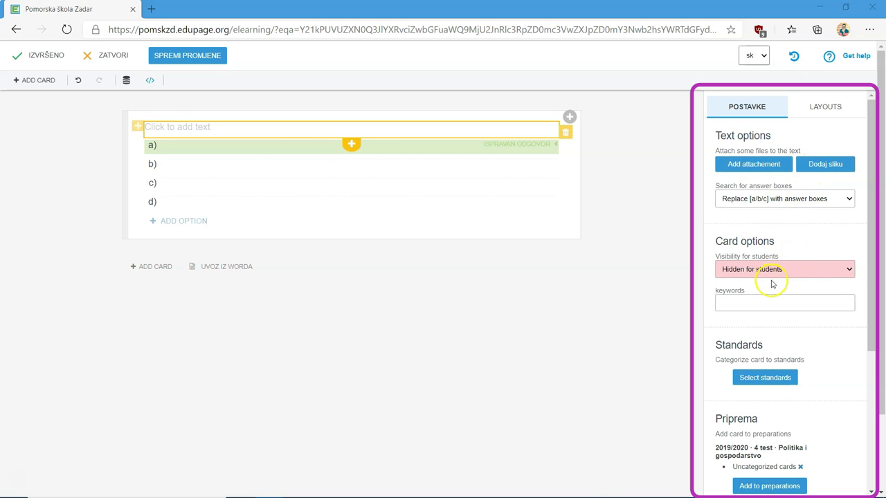
click(848, 269)
click(848, 269)
scroll(767, 235, down, 1)
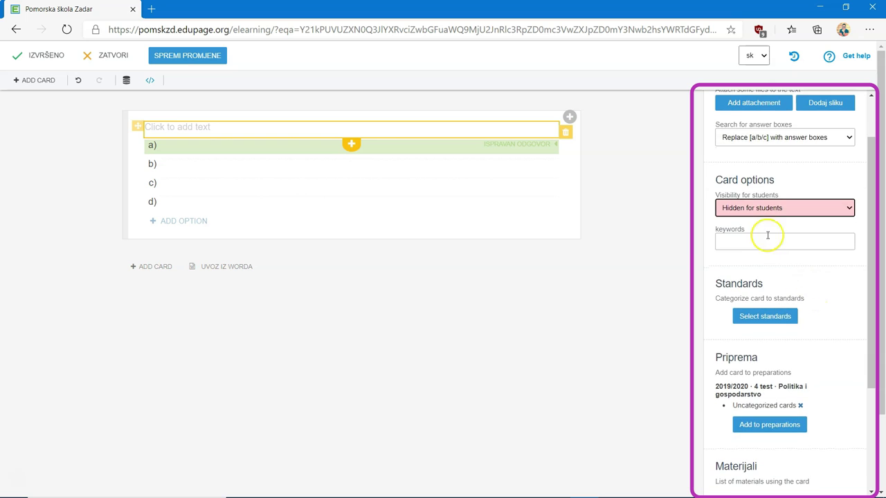
scroll(768, 245, down, 2)
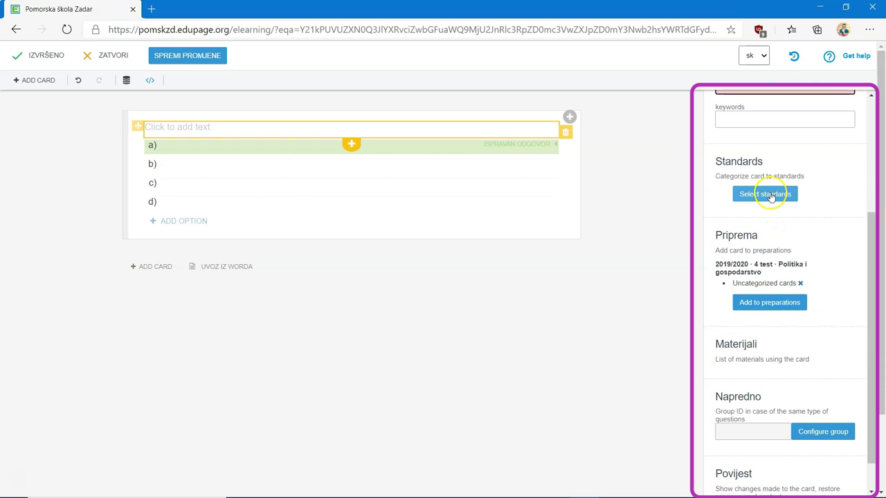
scroll(761, 284, down, 1)
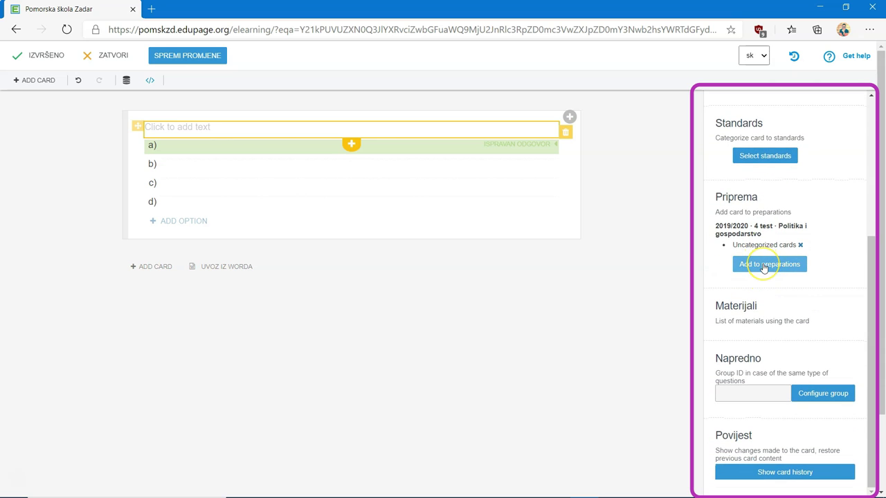
scroll(764, 269, down, 2)
scroll(764, 268, up, 3)
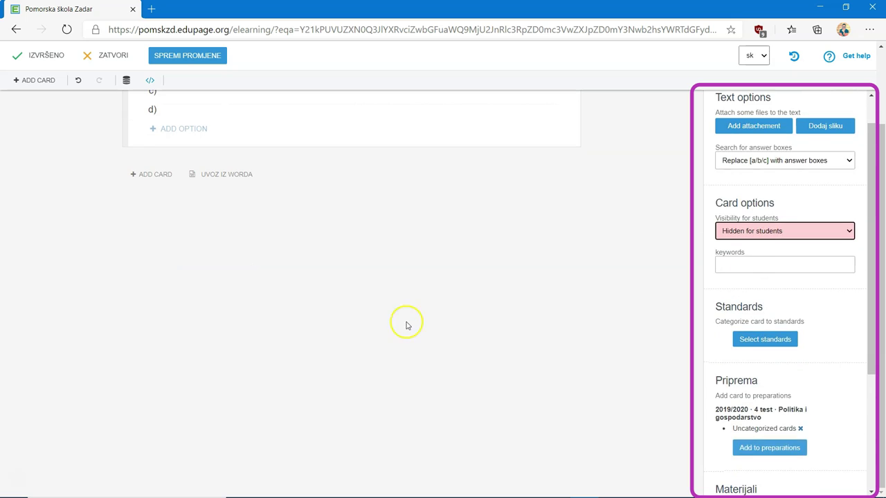
scroll(407, 325, up, 2)
- Try the Sorting and Positions / map layouts on the question card
click(824, 105)
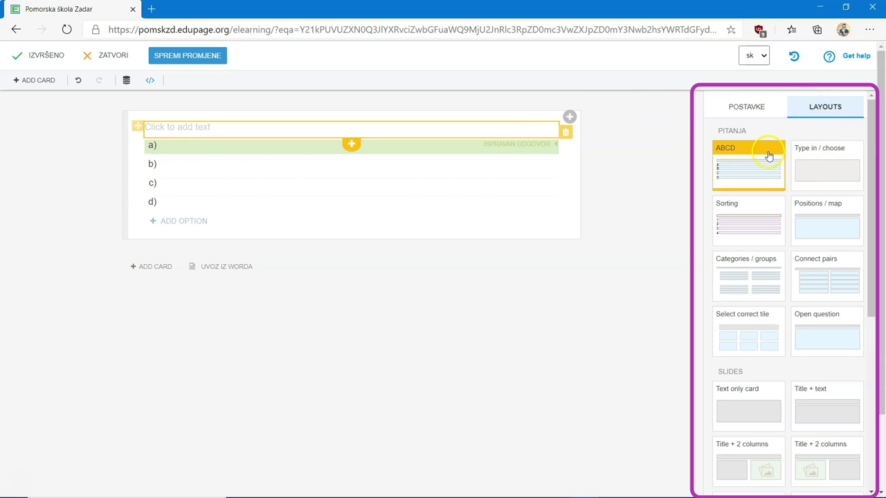
click(790, 156)
click(740, 212)
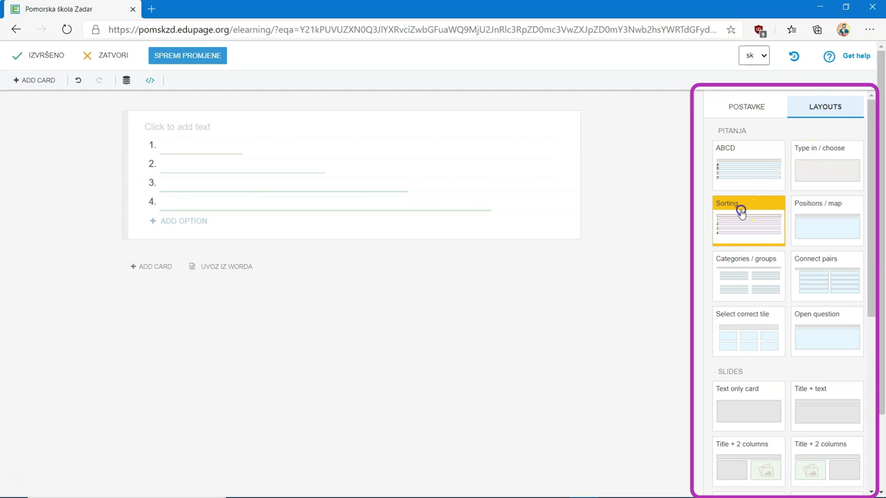
click(820, 224)
- Fill in the question "Tko je govorio o tri tipa tradicionalne vlasti?" with answers Marx, Weber, Lenjin and Hitler, and mark Weber as correct
click(368, 200)
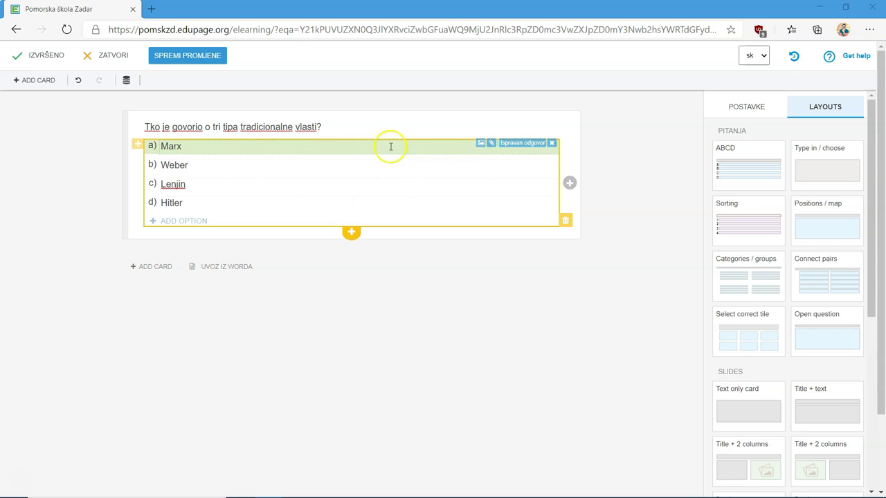
mouse_move(489, 168)
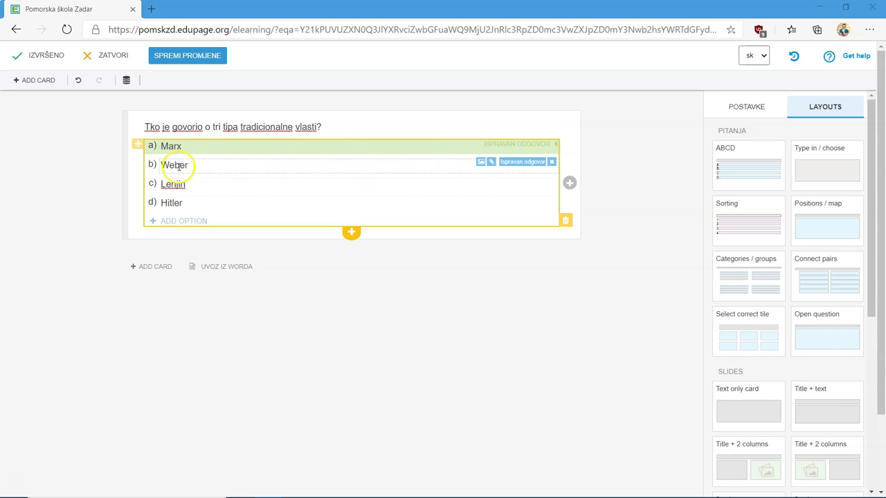
click(514, 162)
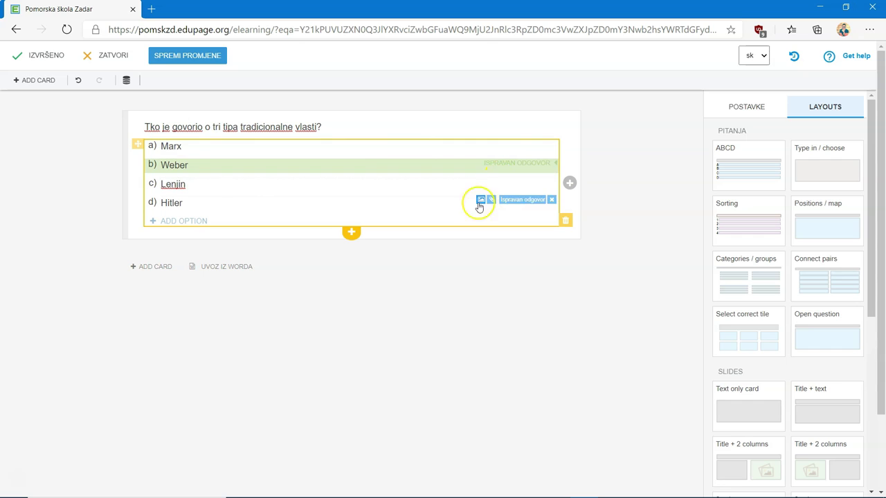
click(409, 300)
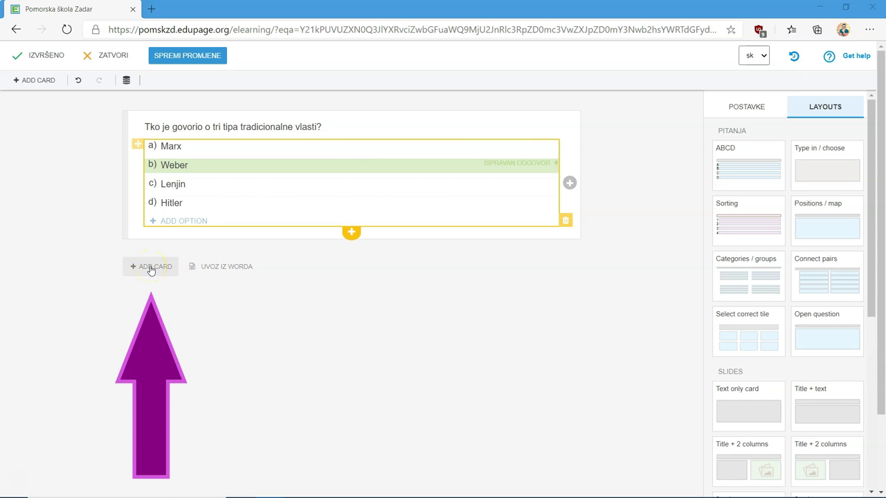
- Add a second question card asking "Prema definiciji M. Webera kako nazivamo vjerojatnost provedbe svoje volje u nekome društvenom odnosu i unatoč otporu drugih?"
click(33, 81)
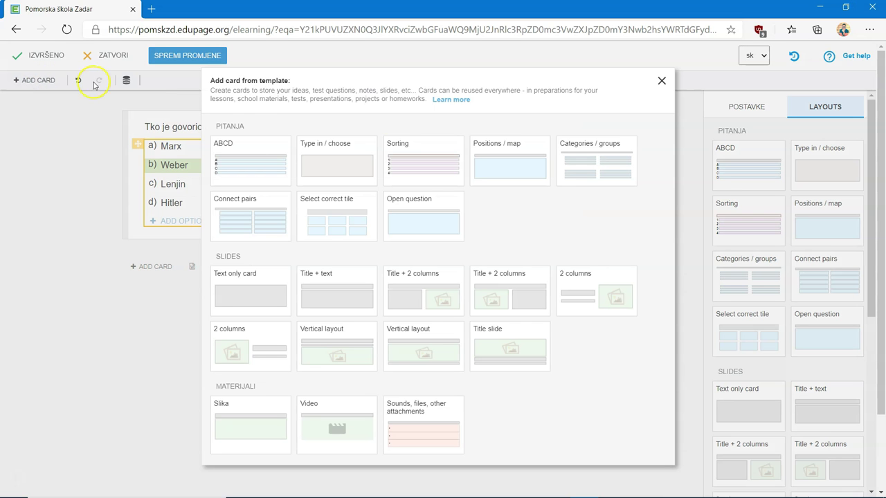
click(287, 147)
click(205, 277)
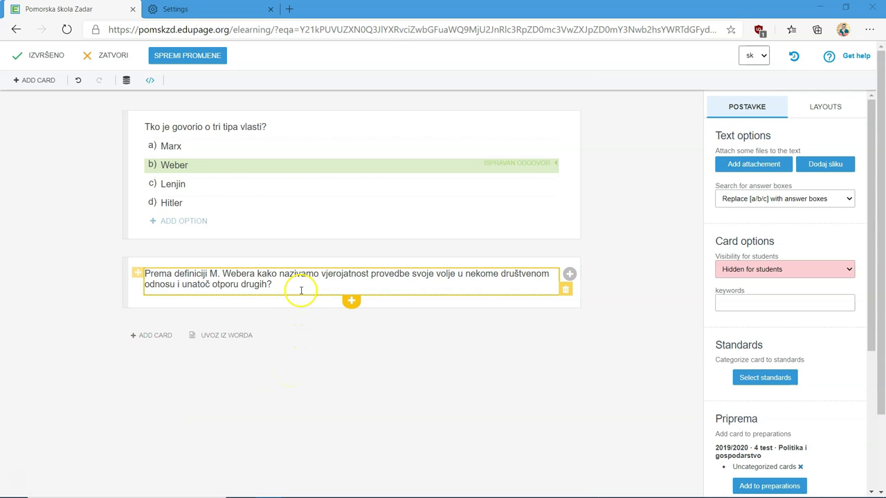
- Add a Type in answer field to the M. Weber definition question with "Moć" as the correct answer
click(351, 300)
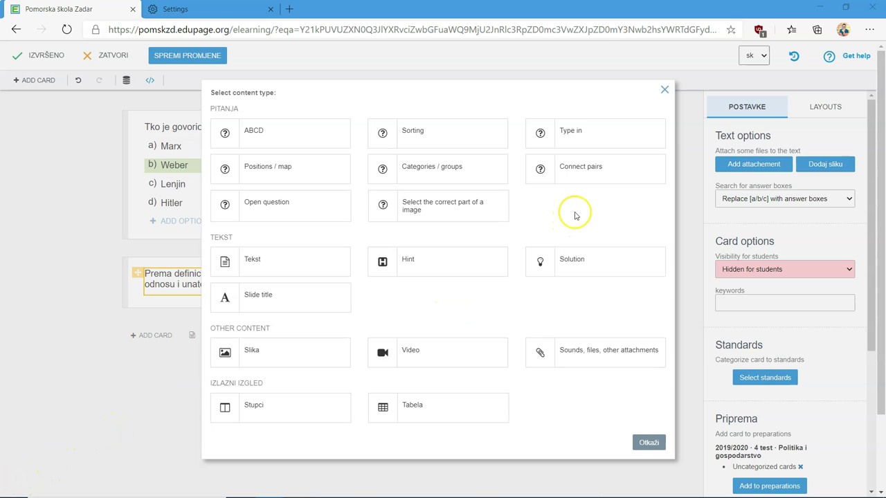
click(577, 138)
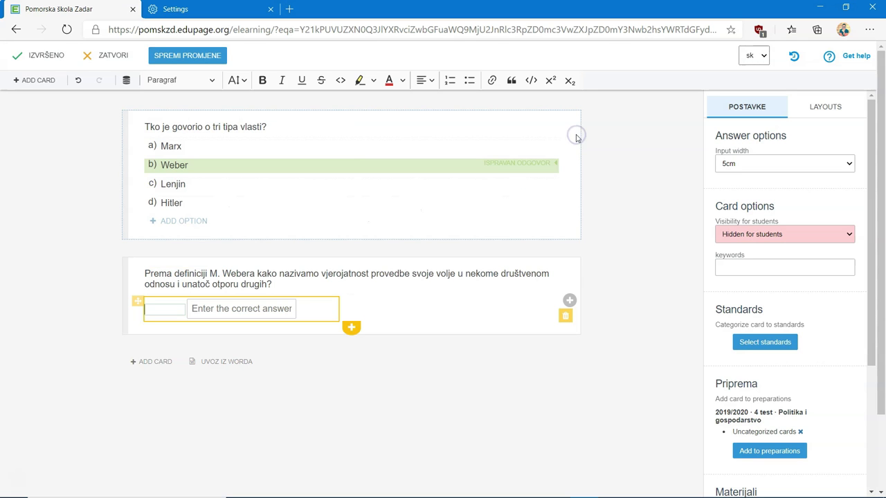
click(222, 308)
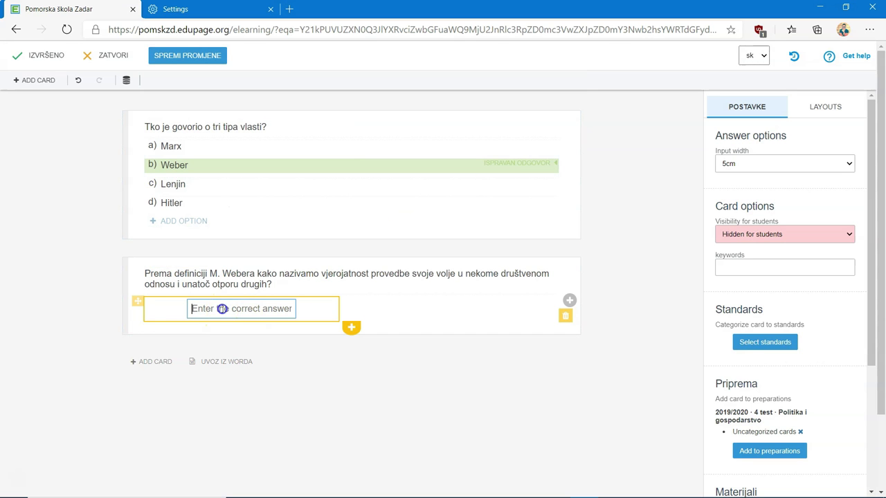
text(Mo)
key(Return)
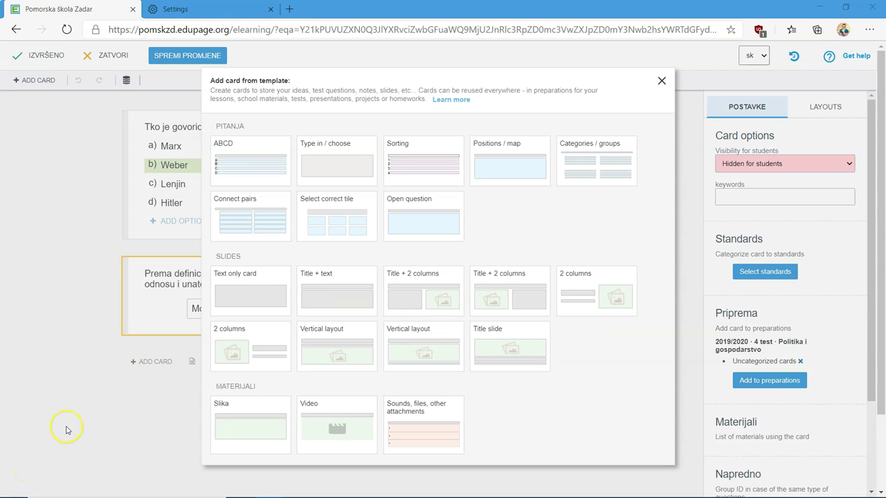
- Add a Sorting card "Poredaj događaje od najstarijeg prema najnovijem" with Francuska revolucija, Oktobarska revolucija, Prvi svjetski rat and Drugi svjetski rat
click(408, 184)
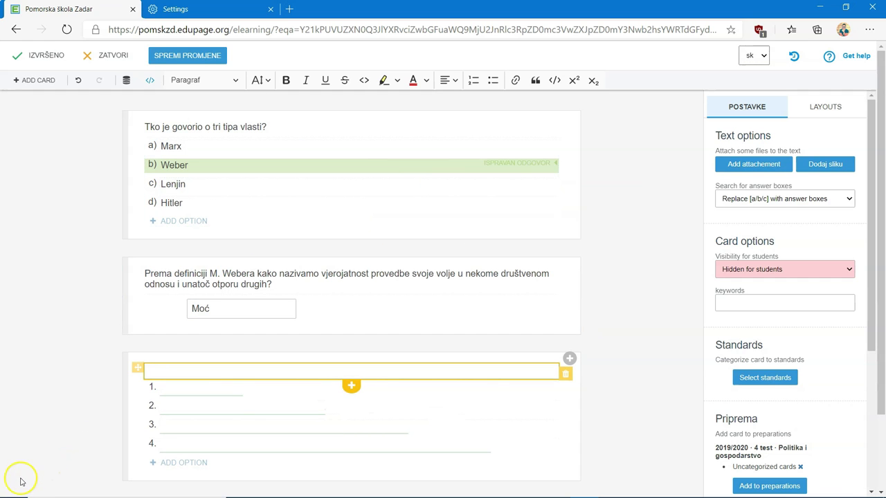
scroll(358, 327, down, 1)
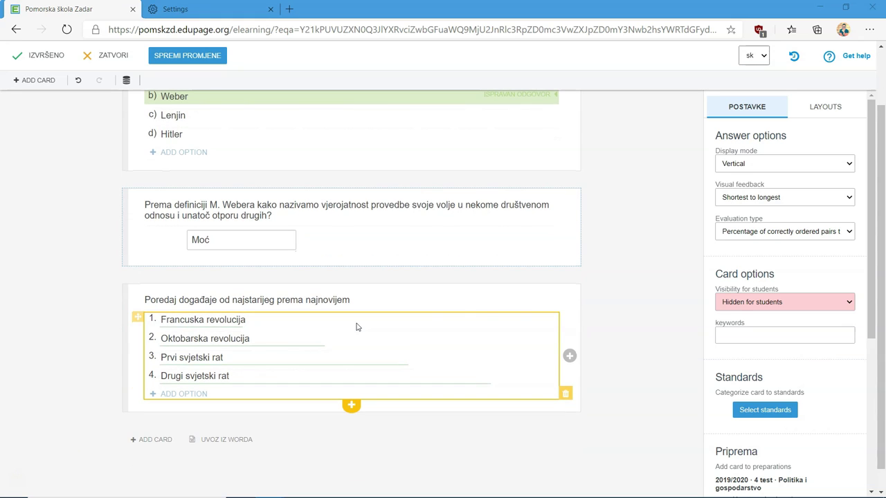
click(193, 320)
click(174, 337)
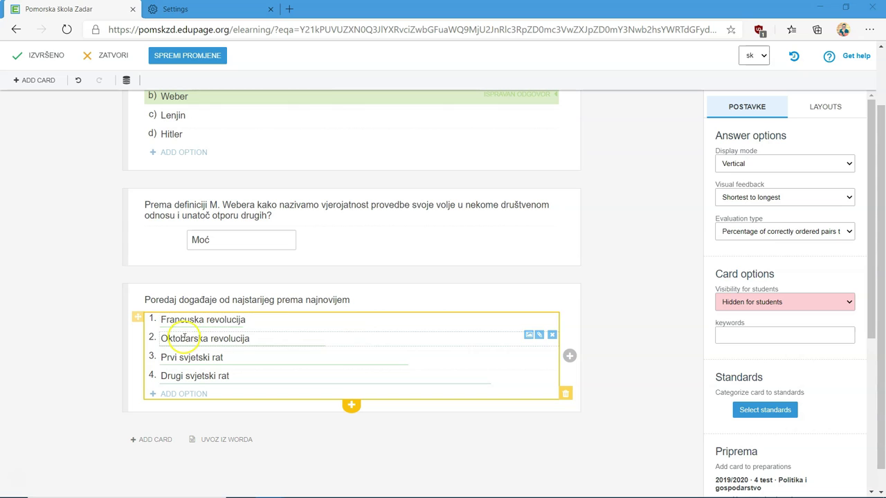
- Reorder the sorting answers so that Prvi svjetski rat comes before Oktobarska revolucija
click(181, 357)
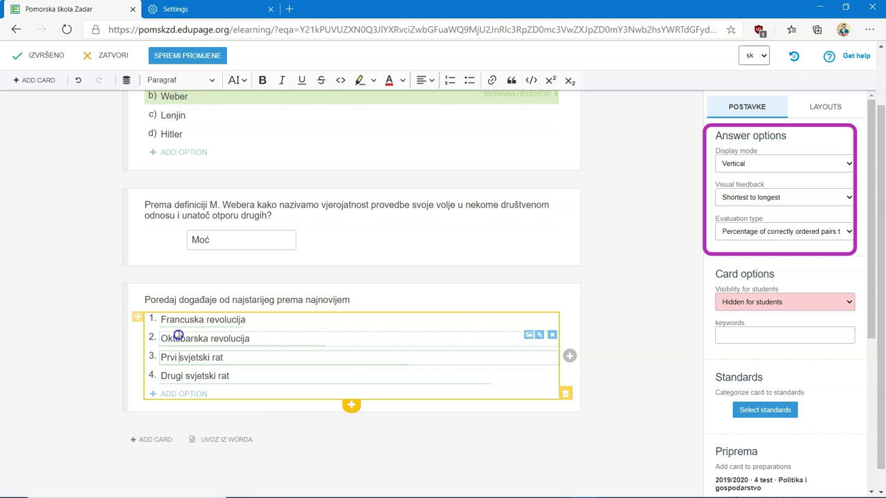
drag(149, 358, 153, 340)
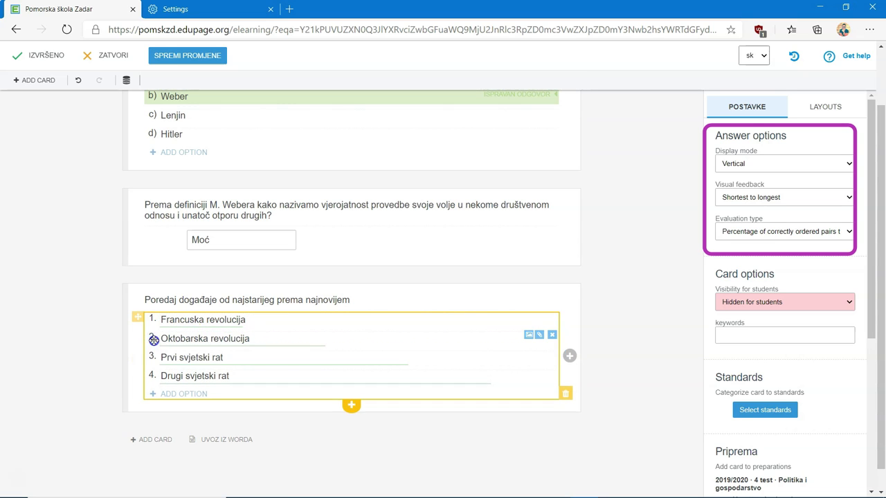
click(150, 357)
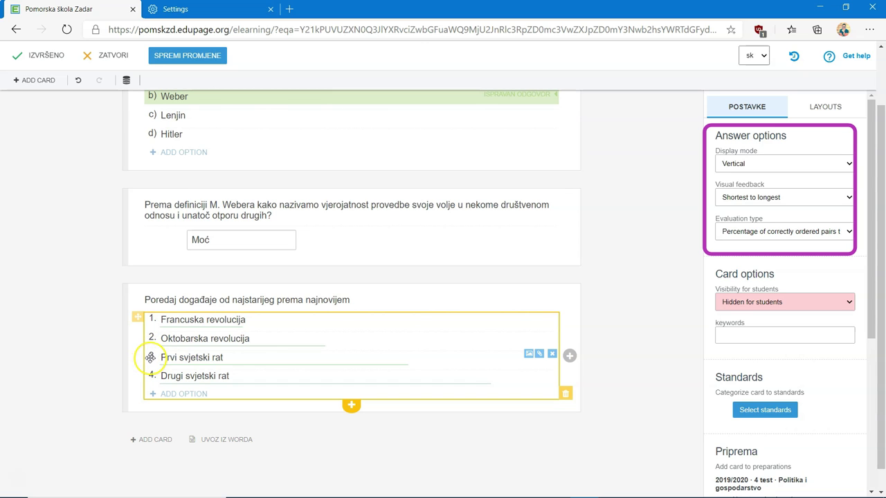
drag(150, 357, 148, 337)
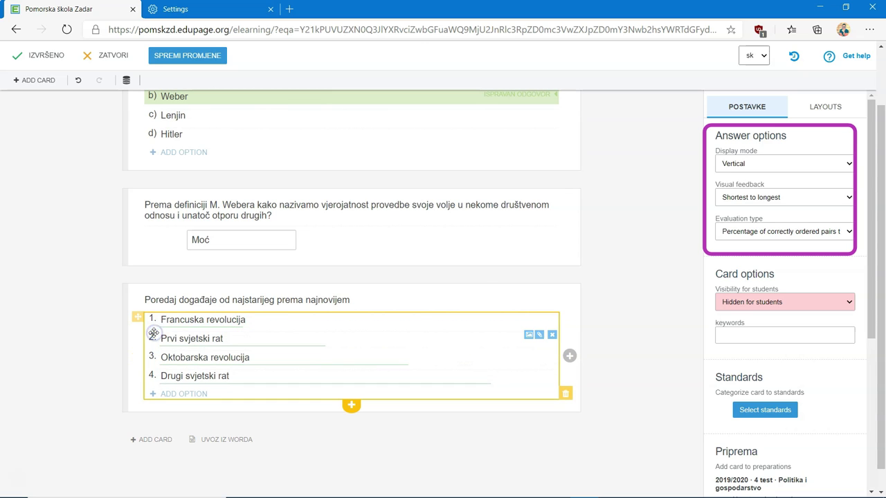
- Examine the sorting question's choices for display mode, visual feedback and evaluation type
click(838, 171)
click(839, 173)
click(844, 198)
click(845, 198)
click(848, 232)
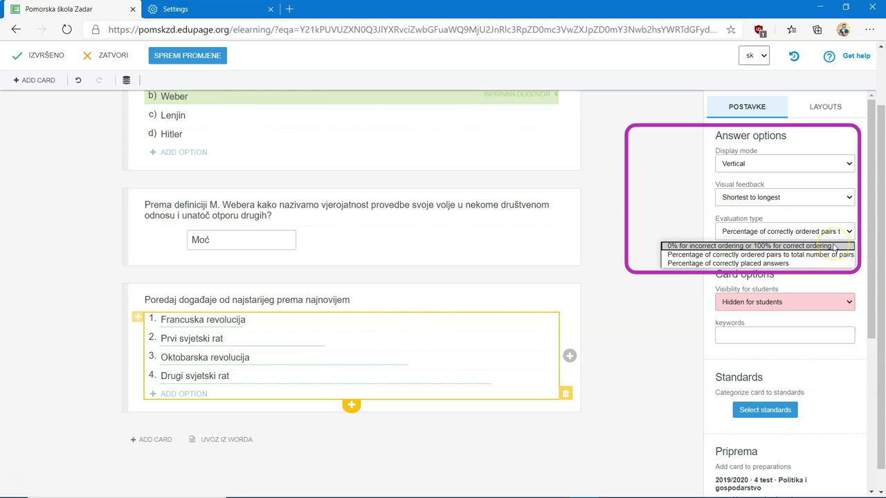
click(840, 266)
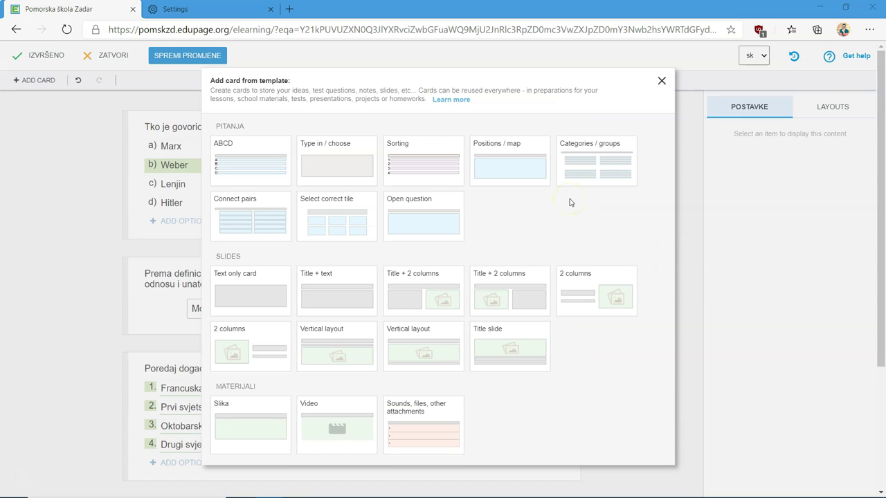
- Examine the descriptions of the Positions / map, Categories / groups and Connect pairs card templates
click(512, 232)
click(513, 170)
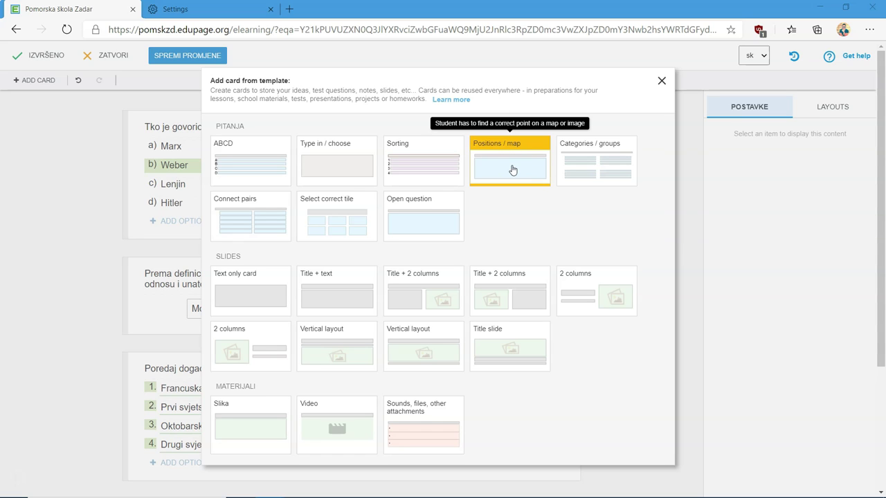
click(599, 159)
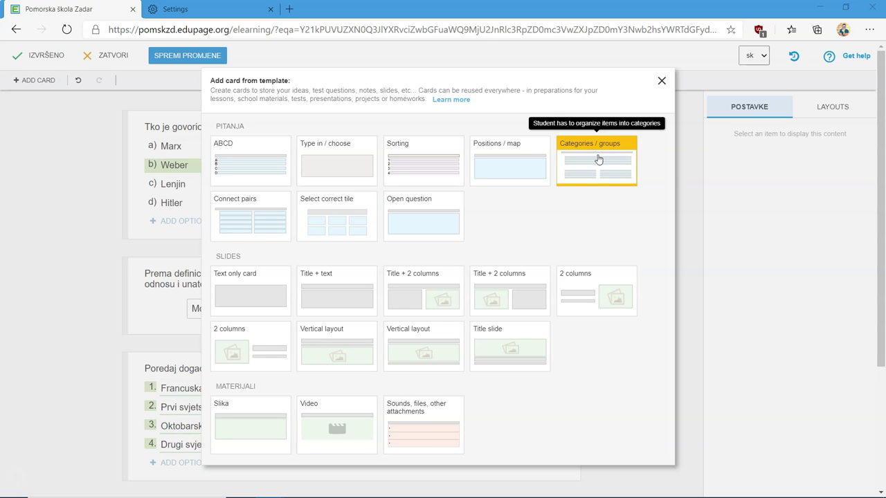
scroll(67, 247, down, 1)
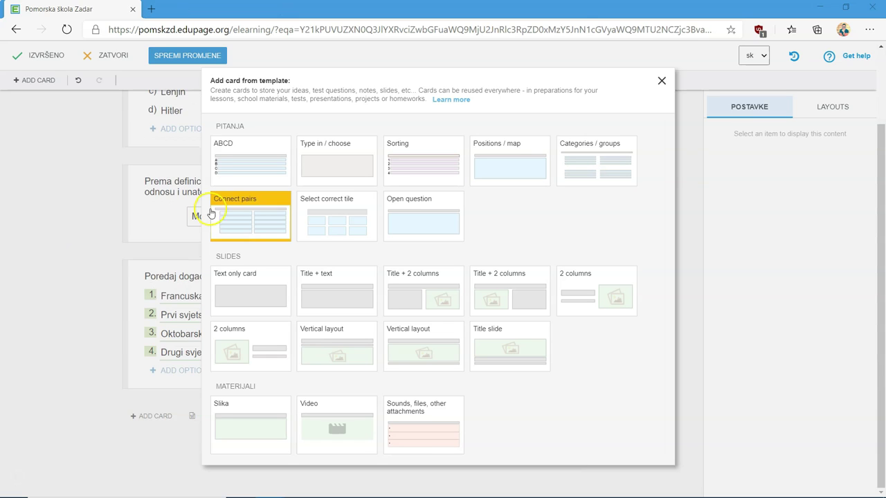
click(247, 224)
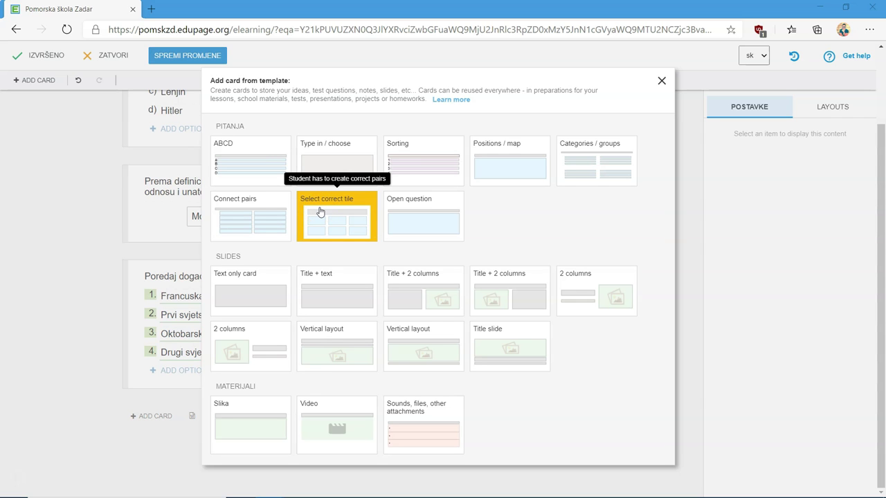
- Add an Open question card with the text "Napiši kratki esej o podjeli vlasti u RH i učitaj ga ovdje!"
click(395, 220)
click(247, 344)
click(247, 344)
text(Napiši kratki esej o podjeli vlasti u RH i učitaj ga ovdje!)
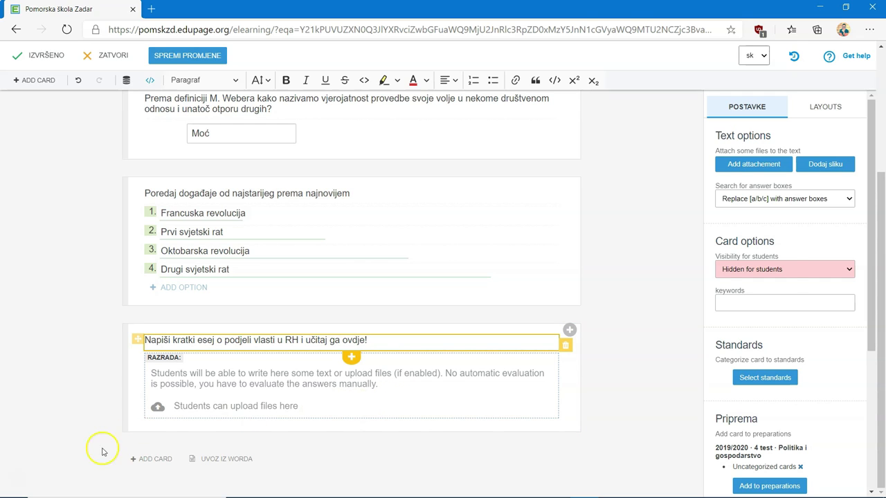
- Save the changes to the question cards and finish editing them
click(75, 125)
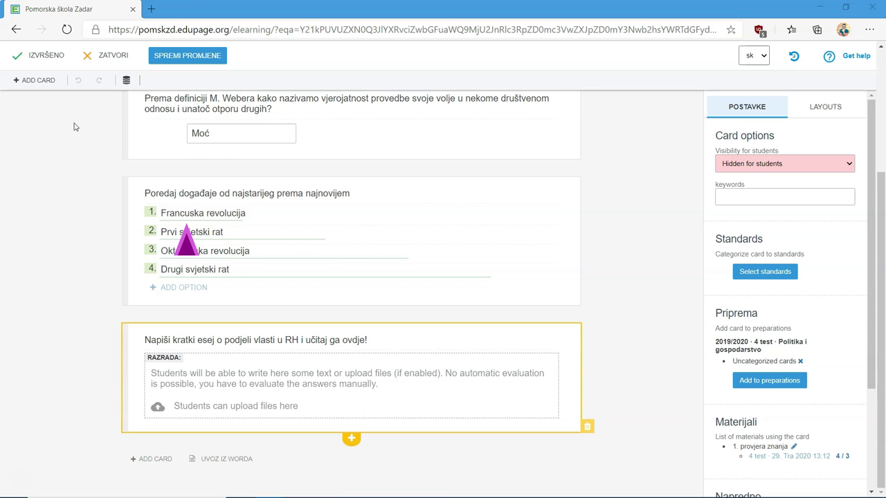
click(187, 56)
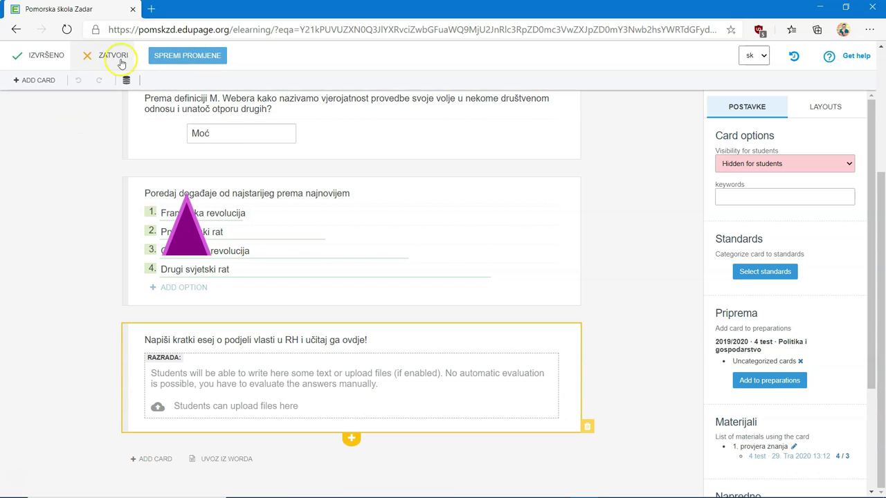
click(54, 57)
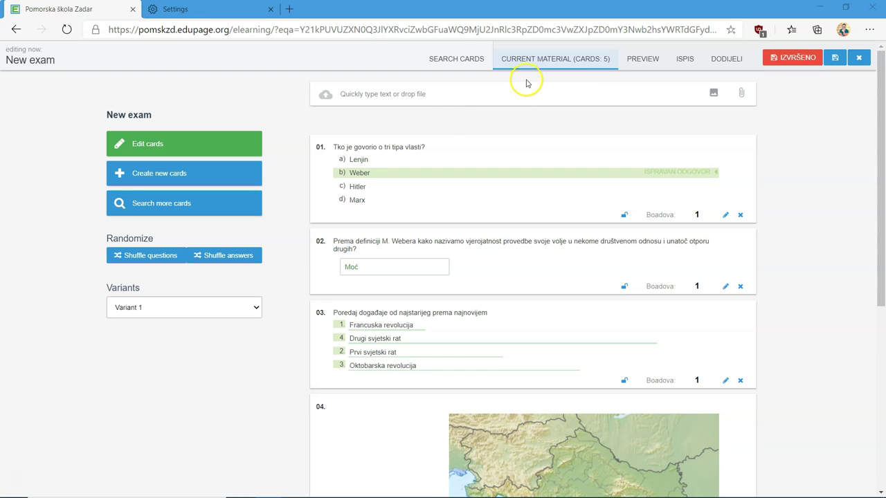
- Publish the exam to students for online viewing, limiting completion to 29.04.2020 between 14:00 and 18:00
click(714, 60)
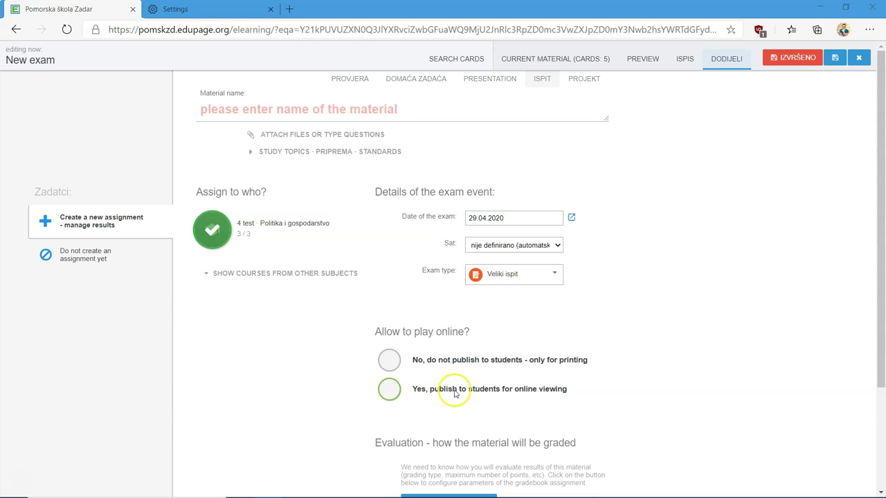
click(390, 391)
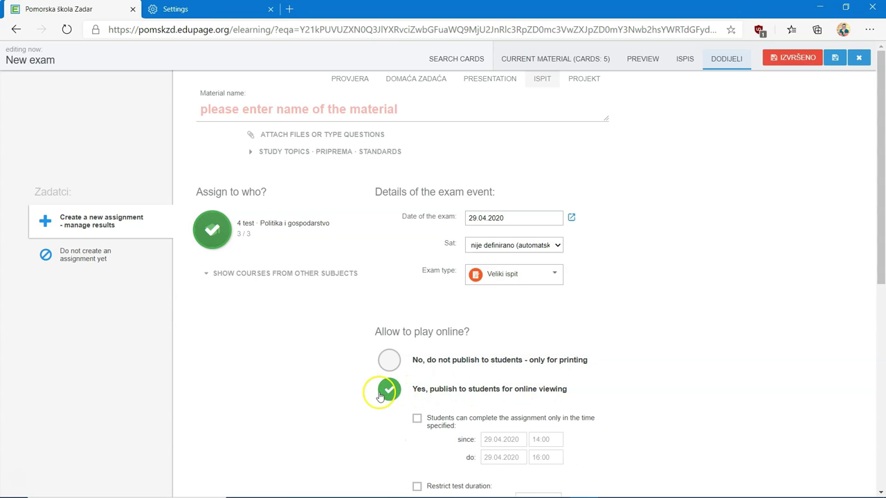
scroll(562, 384, down, 1)
scroll(562, 384, down, 3)
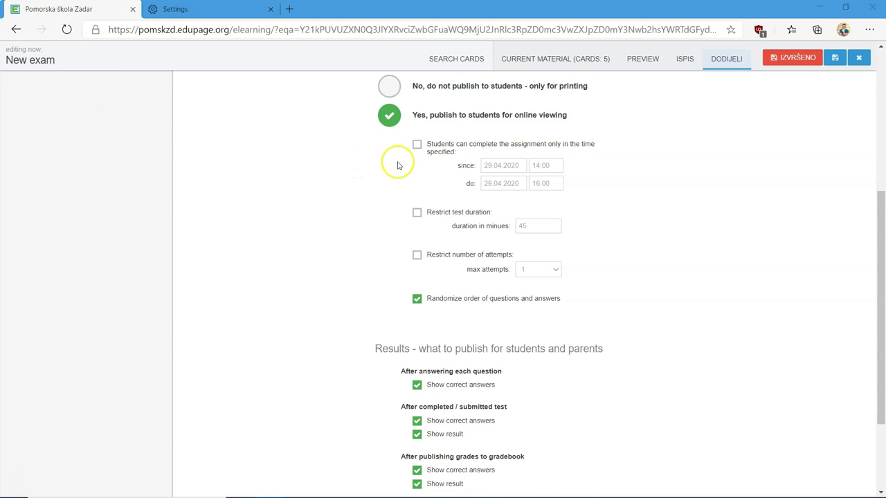
click(417, 145)
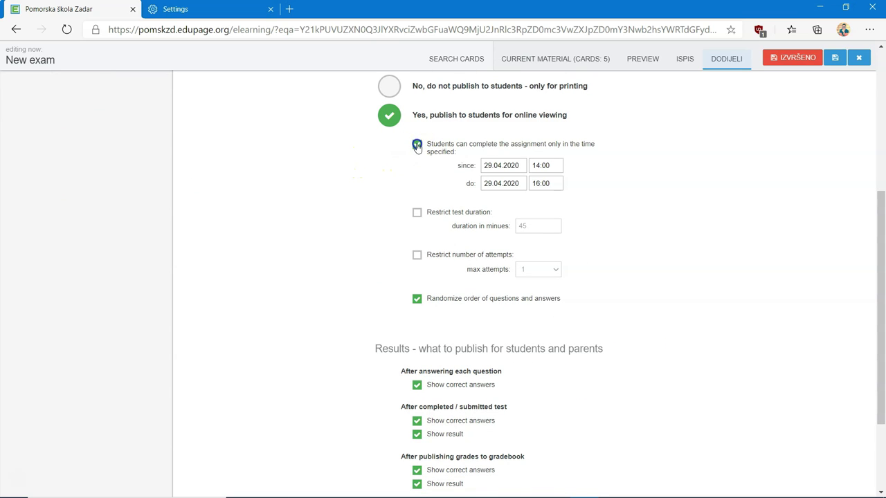
click(548, 184)
click(536, 184)
text(8)
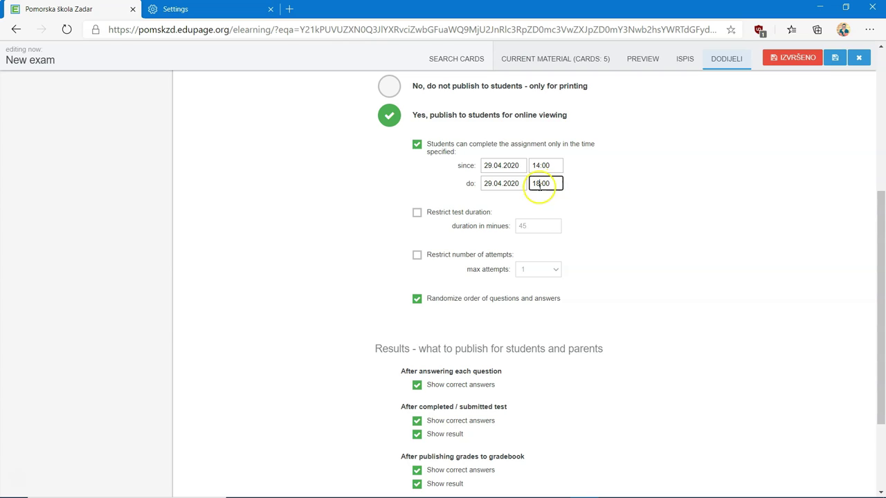
- Restrict the test duration to 45 minutes and leave the number of attempts unrestricted
click(418, 213)
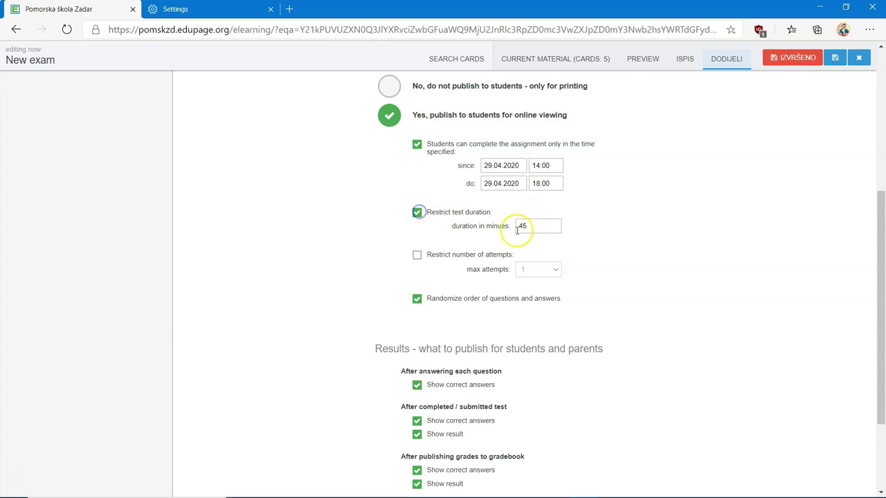
click(417, 256)
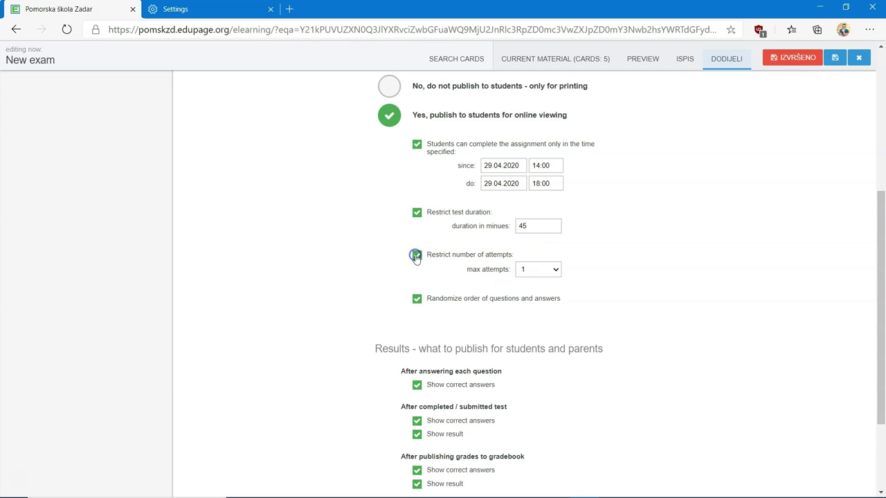
click(416, 256)
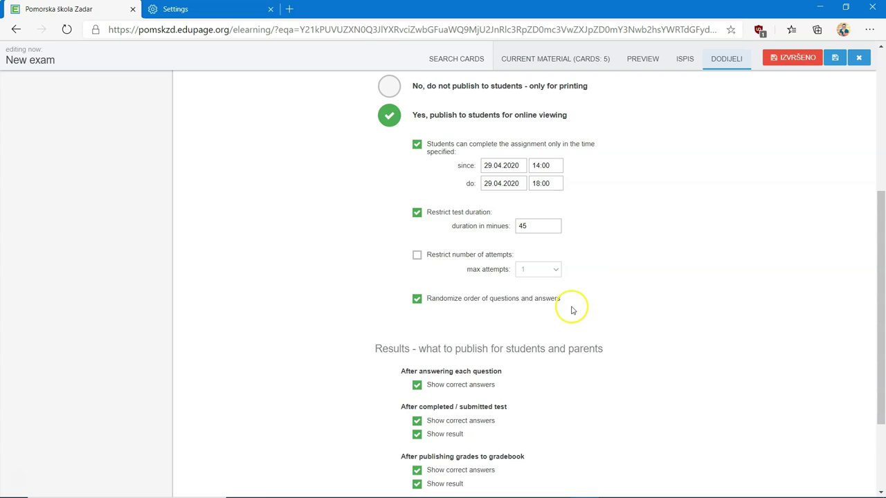
- Open the exam's gradebook assignment configuration and examine the choices for assignment and grading type
scroll(572, 309, down, 2)
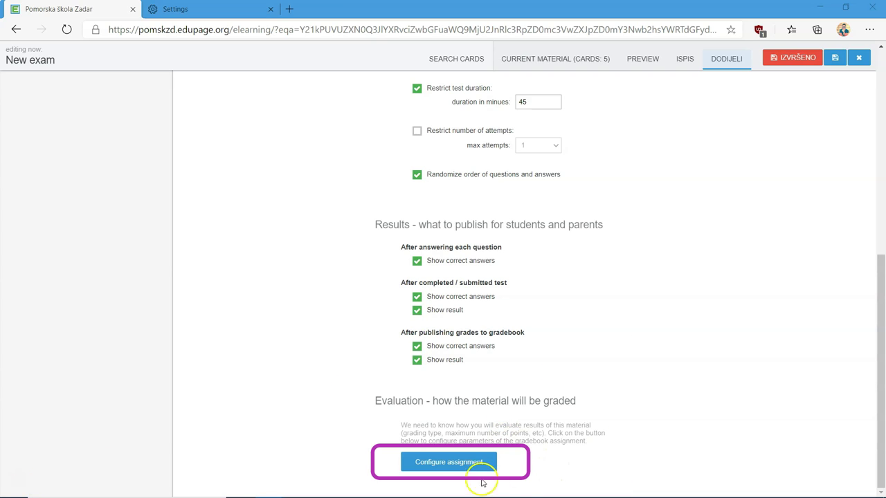
click(464, 463)
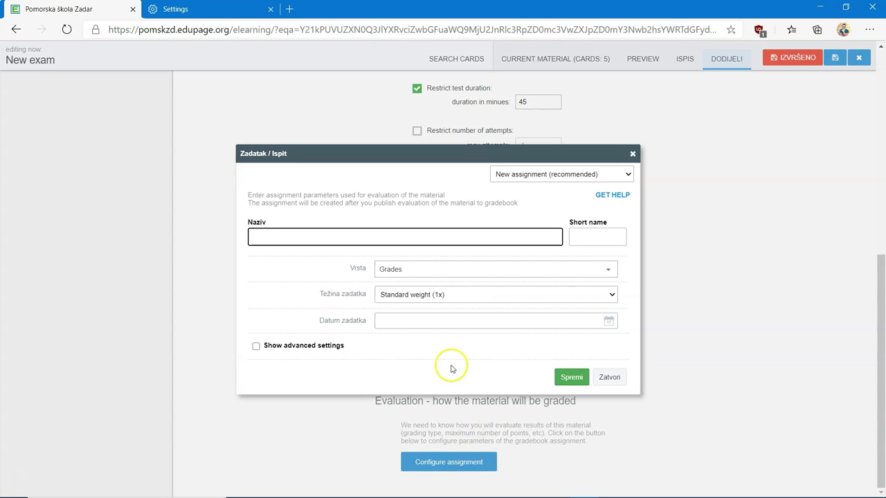
click(628, 174)
click(626, 175)
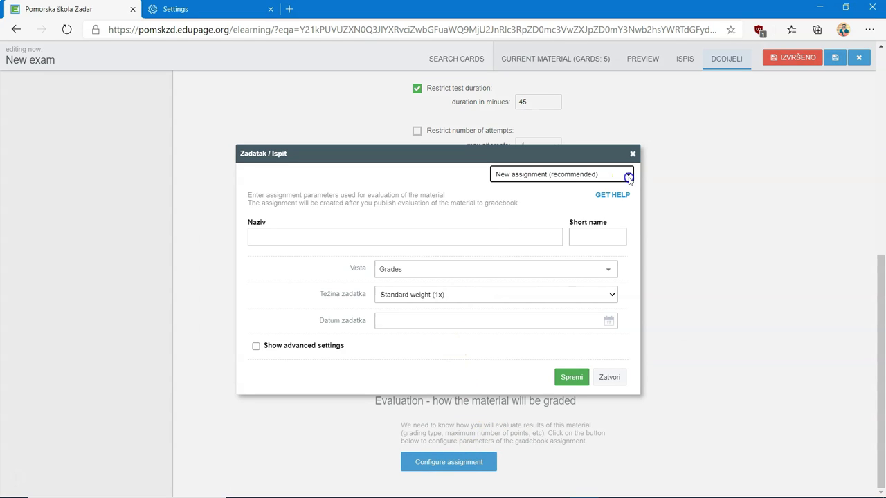
click(607, 269)
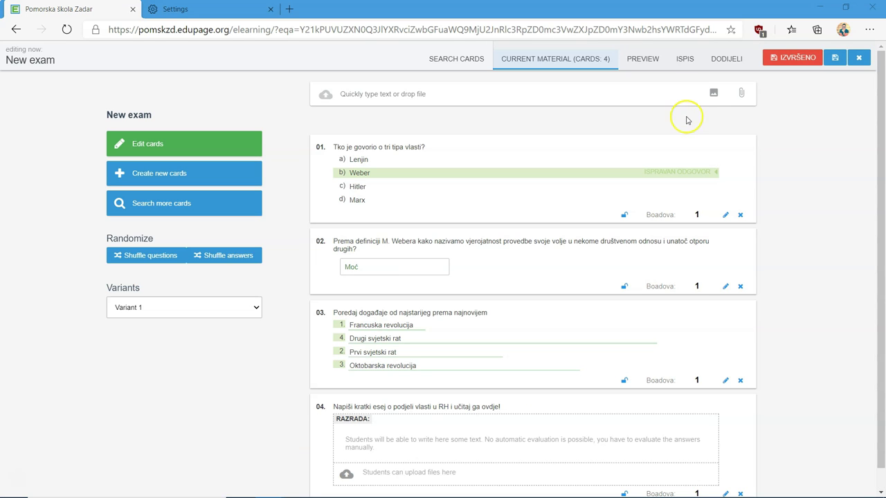
- Preview how the exam's question cards will look to students
click(635, 63)
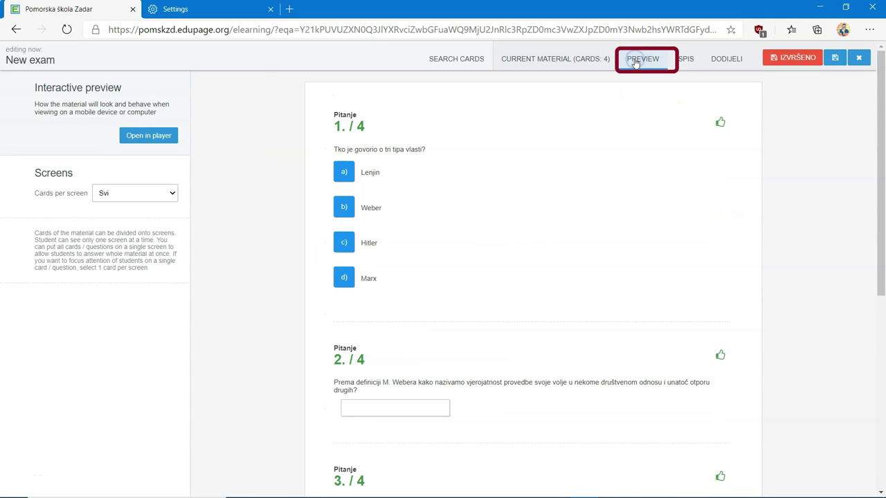
scroll(558, 193, down, 3)
scroll(559, 198, up, 3)
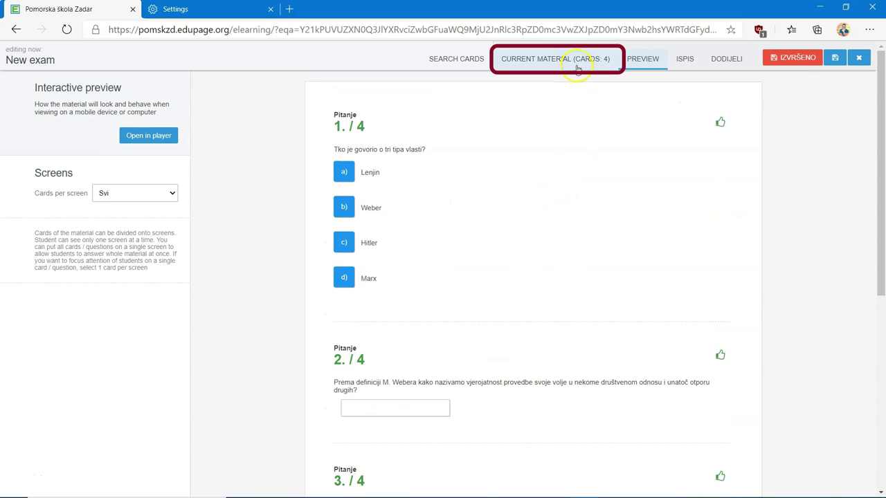
- Return to the exam's current material and shuffle both the order of the questions and the order of the answers
click(577, 68)
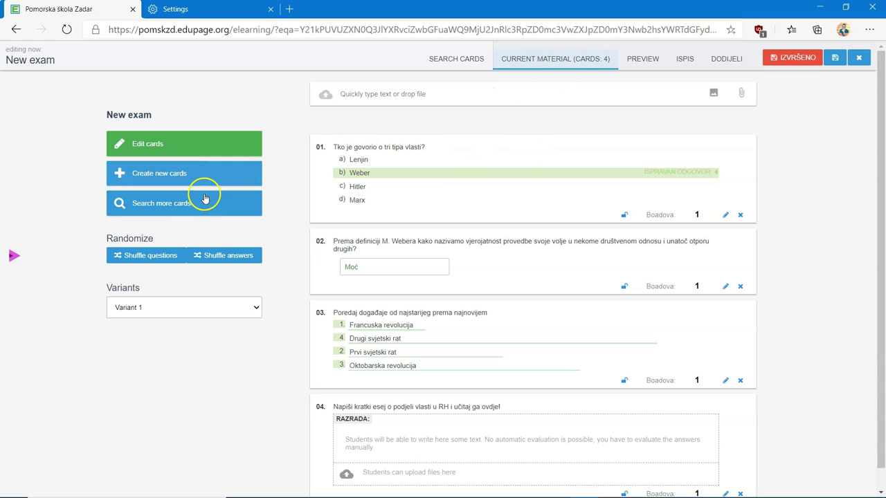
click(148, 255)
click(215, 256)
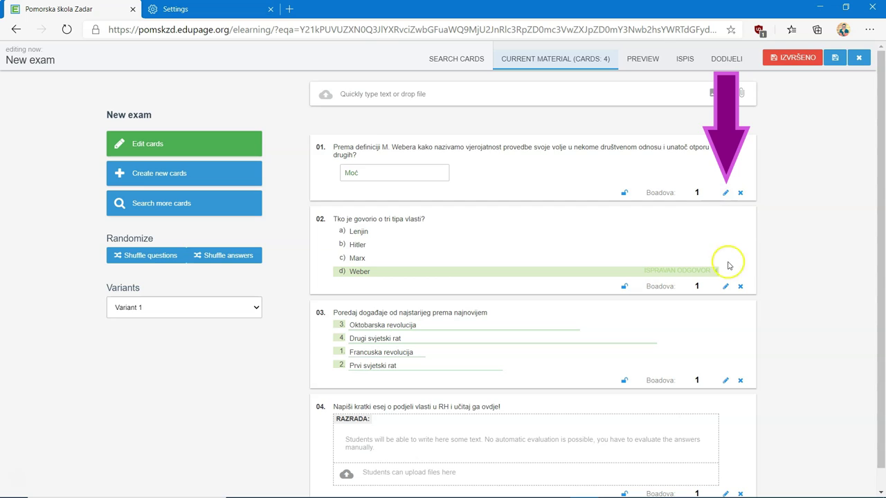
- Save the changes to the exam "1. provjera znanja" and finish editing it
click(726, 287)
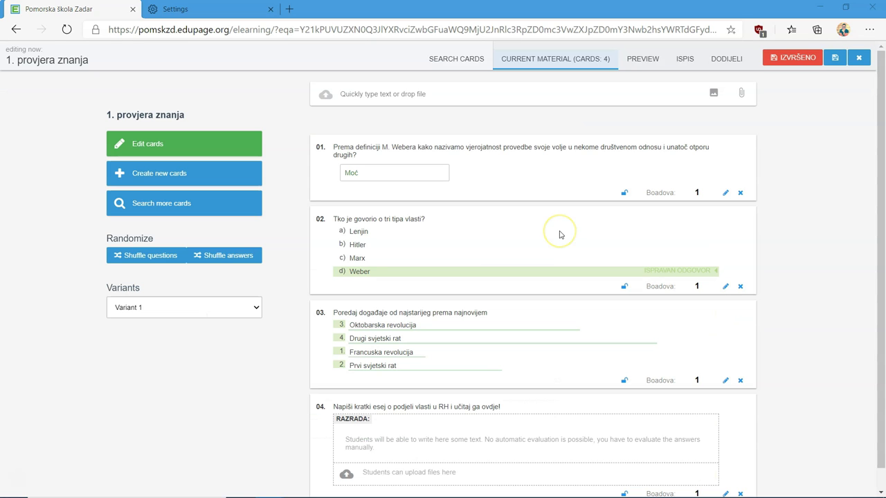
click(834, 240)
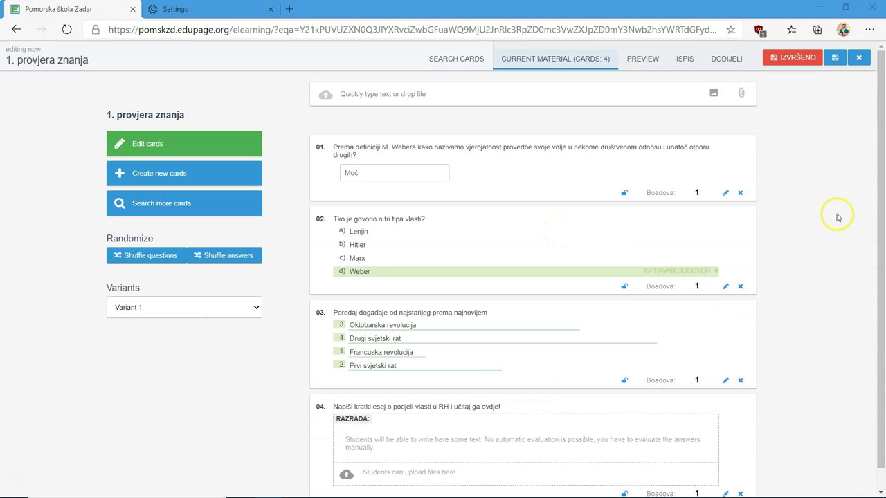
click(835, 59)
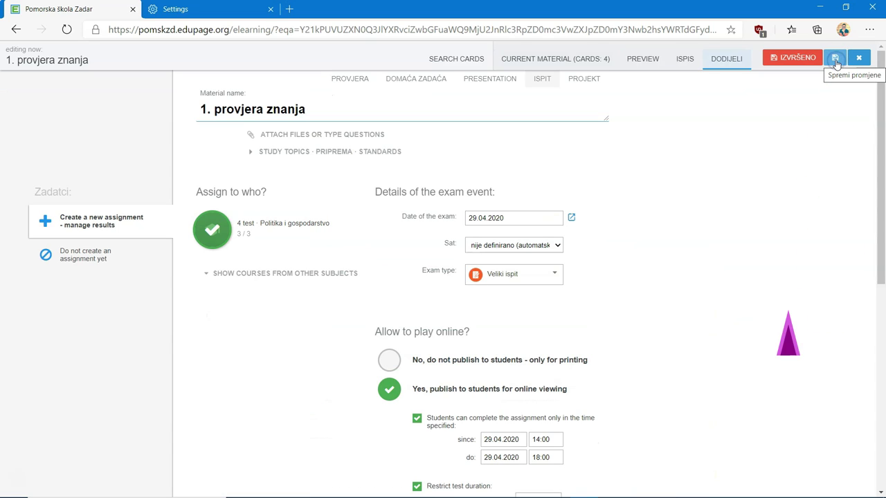
click(796, 59)
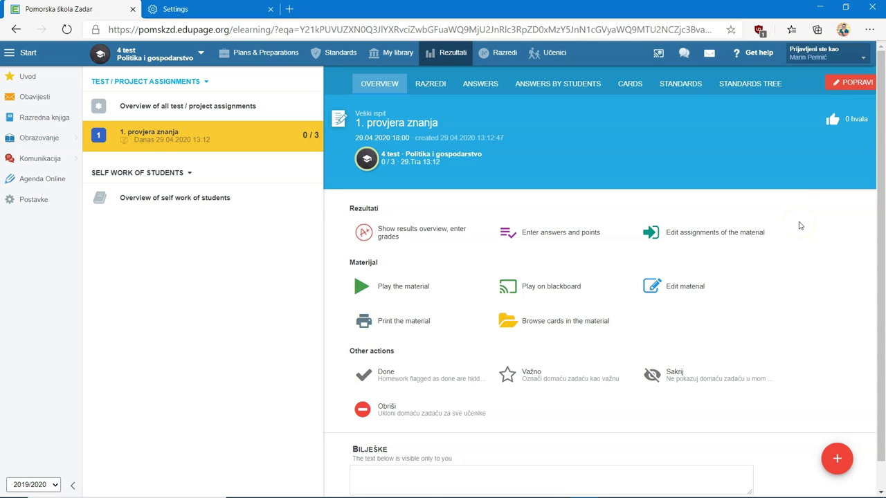
- Open the material of the exam "1. provjera znanja" from the student's account
click(280, 231)
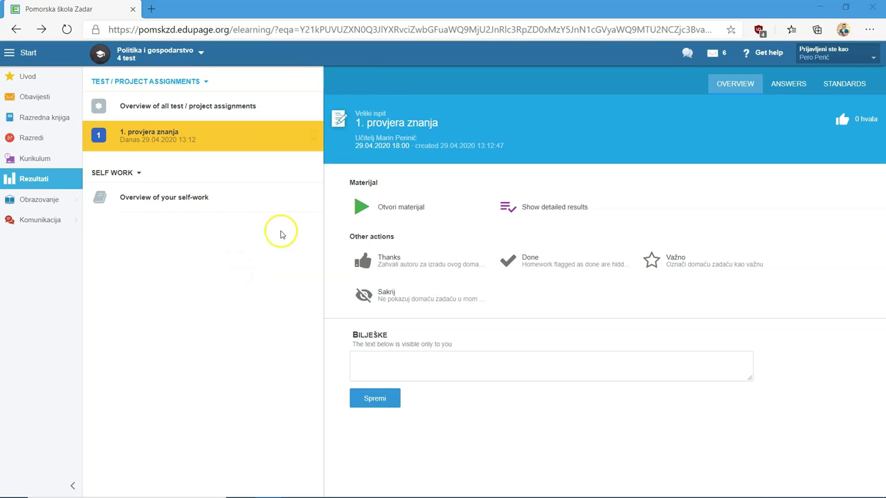
click(372, 212)
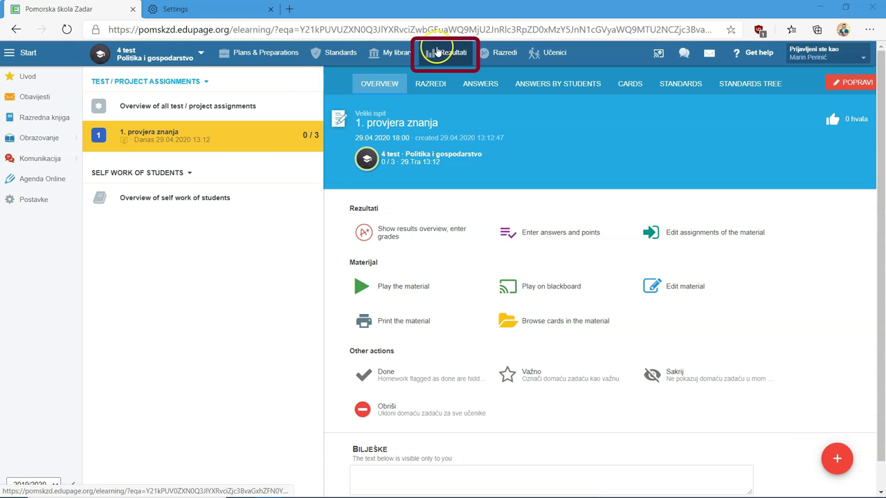
- In the teacher's results, open the exam's table of answers and remove the first student's saved attempt
click(453, 57)
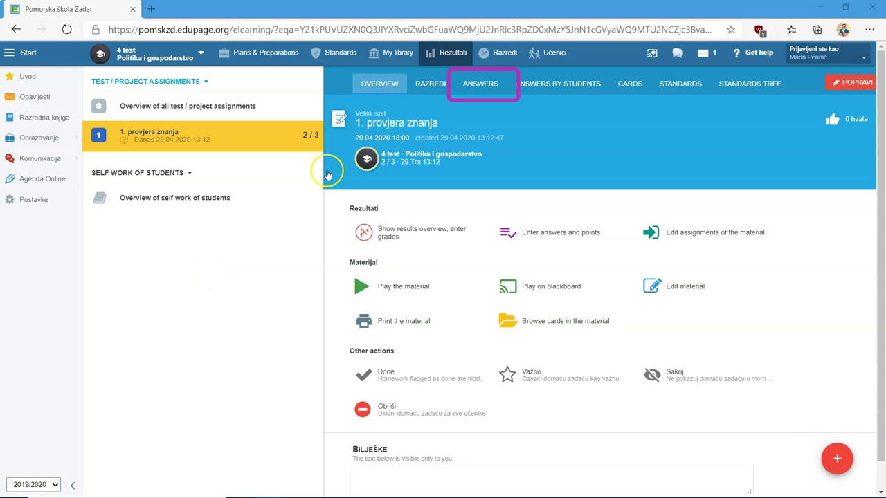
click(481, 83)
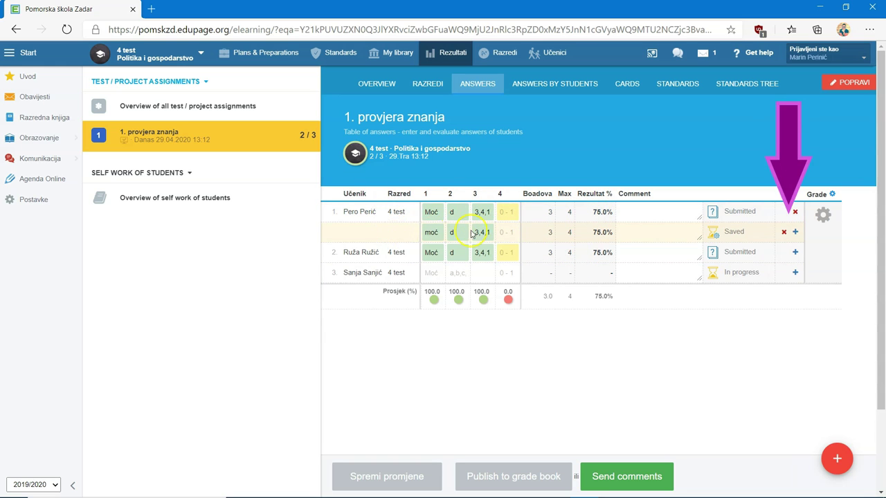
click(783, 233)
click(420, 284)
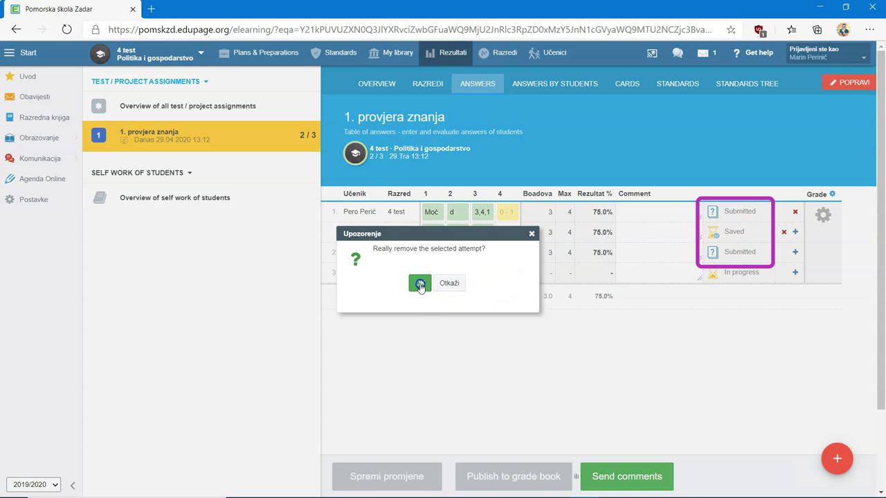
- Try to mark the first student's submission as OK and award 1 point for the essay answer to question 4
click(737, 212)
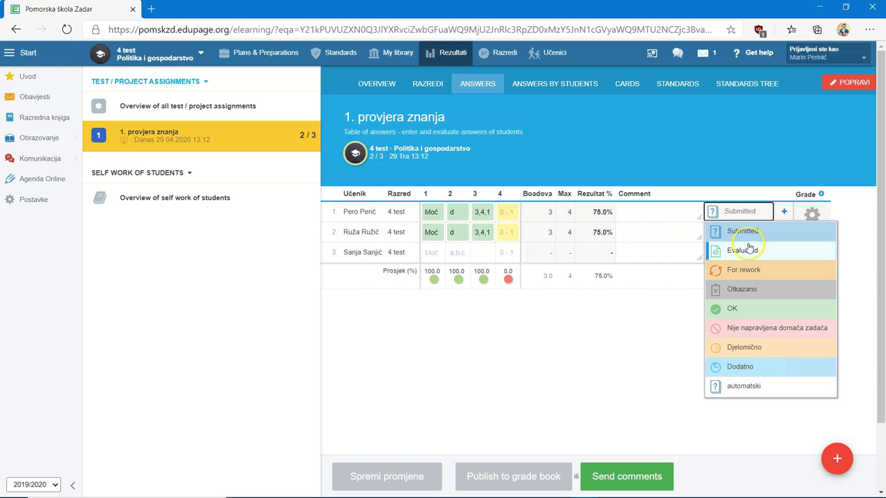
click(748, 309)
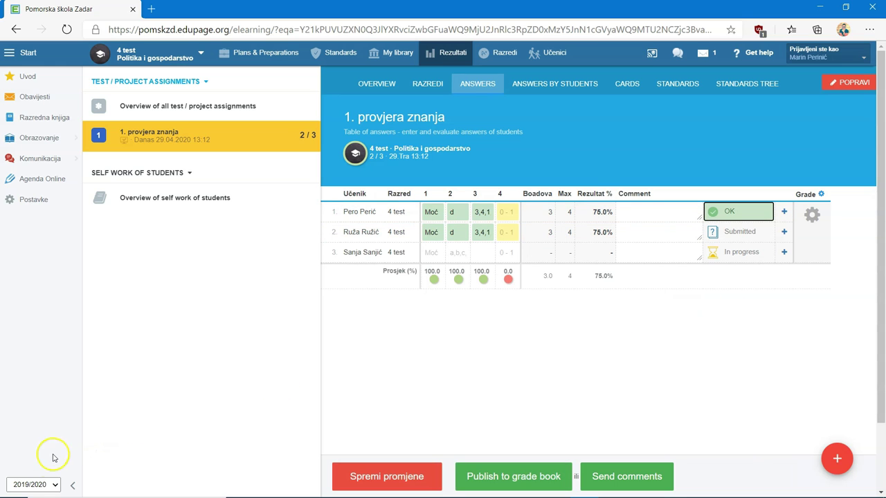
scroll(543, 354, down, 1)
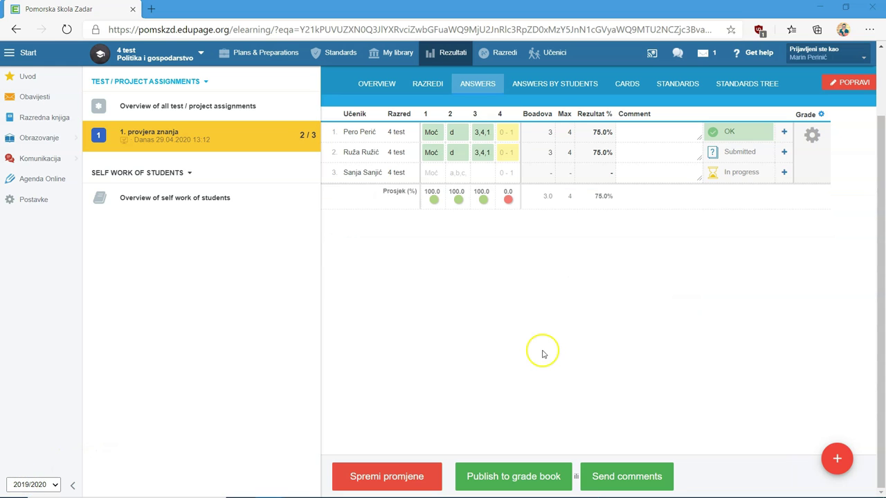
click(512, 132)
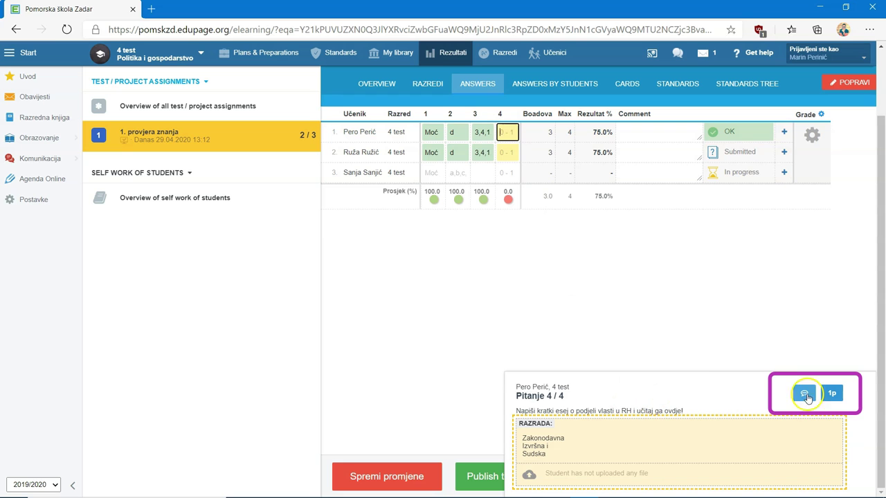
click(831, 392)
key(Escape)
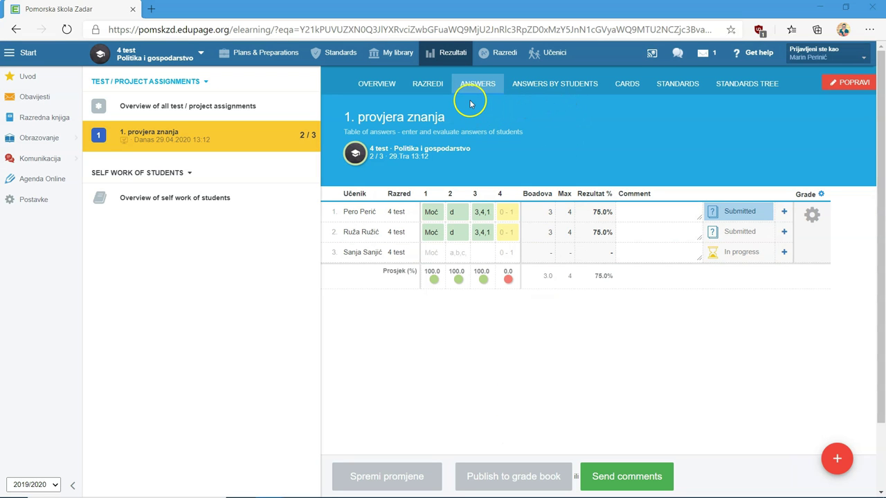
- Set the first student's status to Evaluated in the answers-by-student view and look at the grade's assignment settings without changing them
click(552, 87)
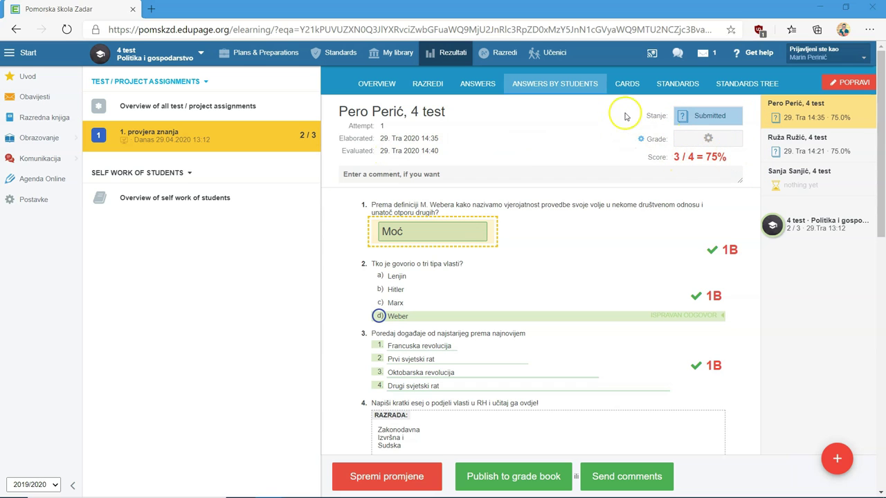
click(700, 116)
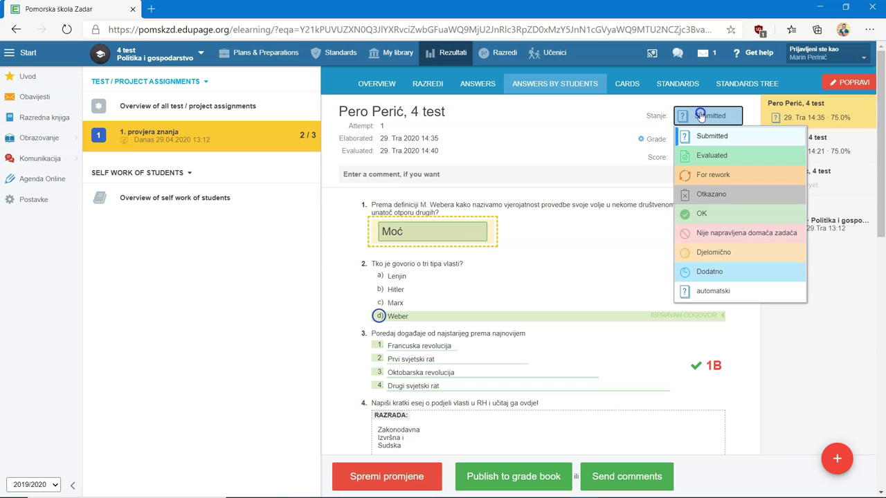
click(710, 159)
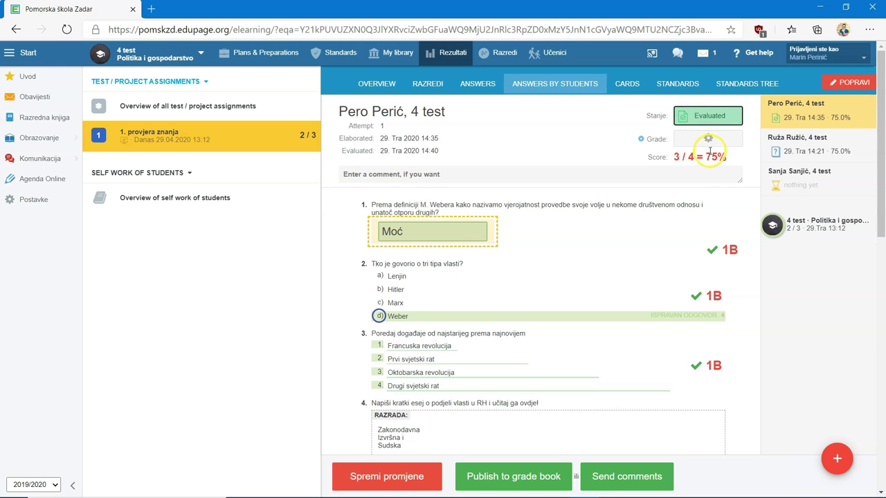
click(708, 138)
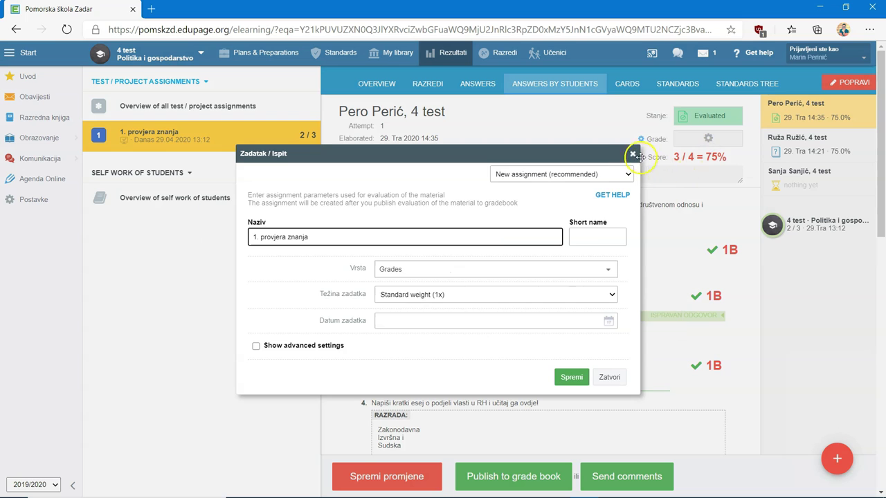
click(632, 155)
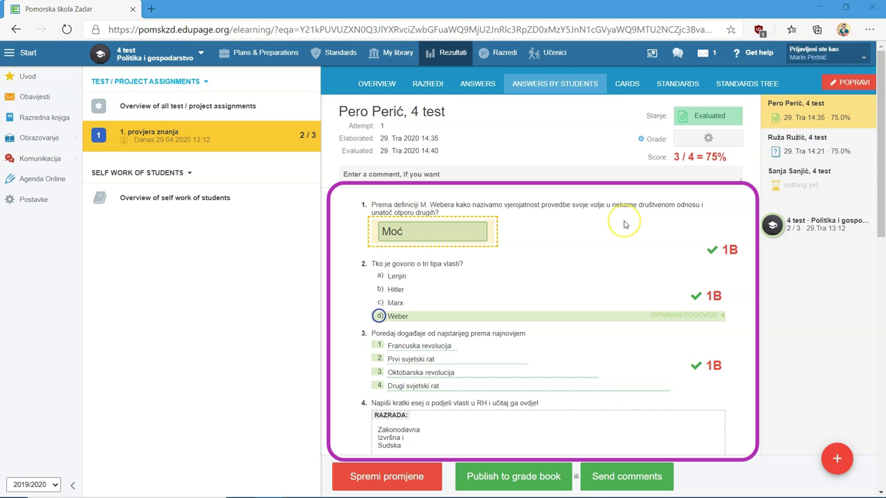
- Examine the first student's answers and the points and comment options for questions 2 to 4
scroll(625, 225, down, 1)
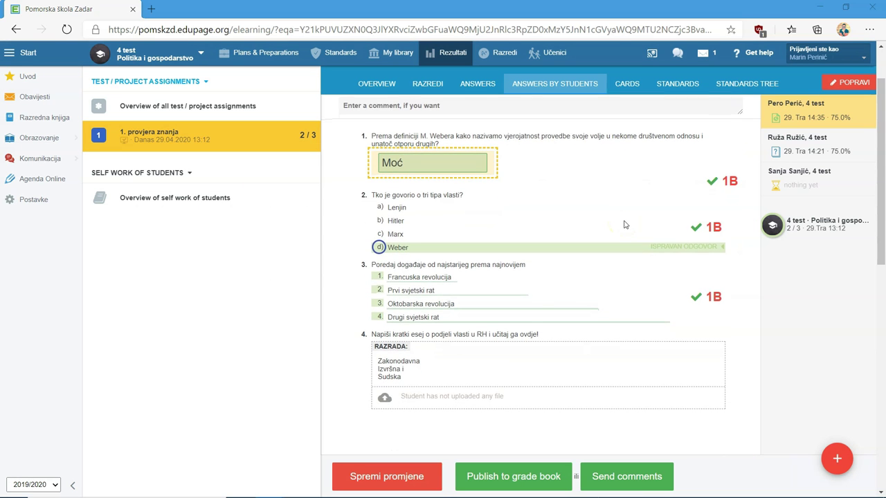
scroll(625, 224, up, 1)
scroll(554, 216, down, 1)
click(412, 249)
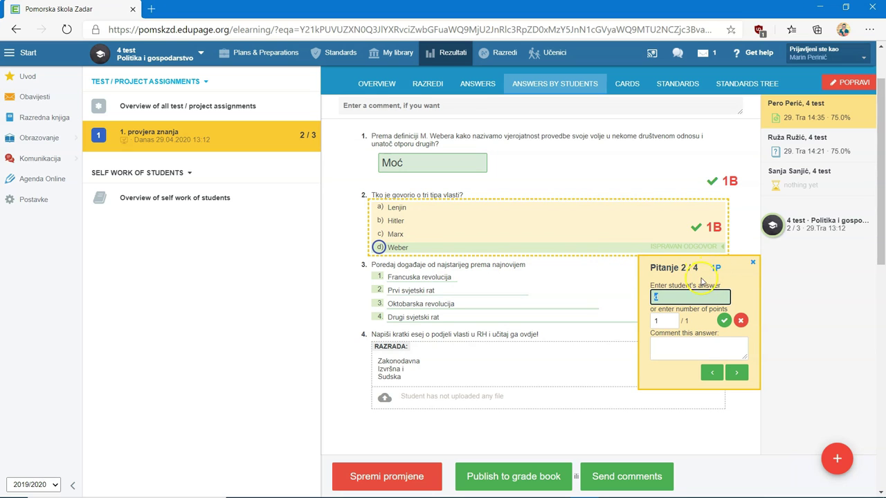
click(735, 375)
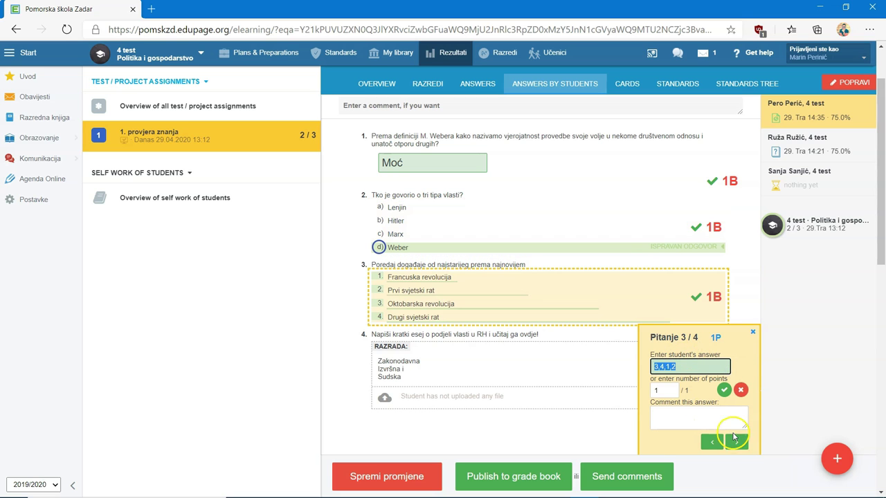
click(745, 454)
click(739, 449)
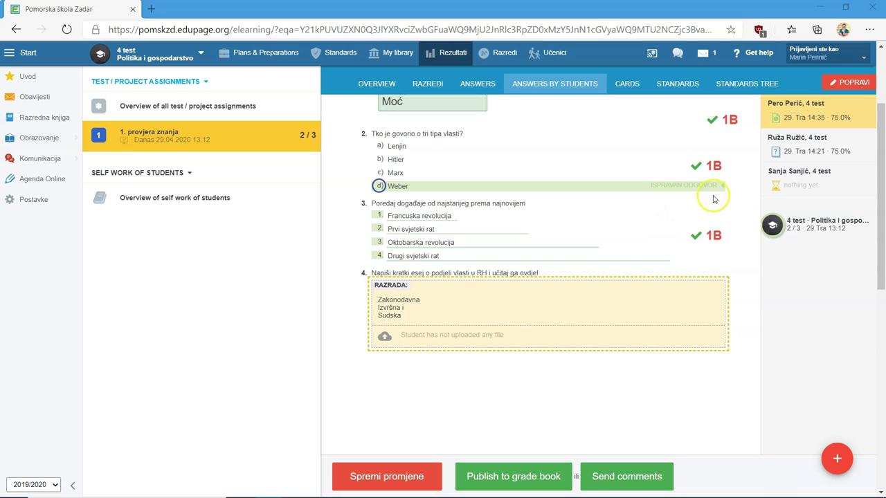
- Examine the other students' entries, including the second student's answers and the file uploaded for the essay question
click(822, 150)
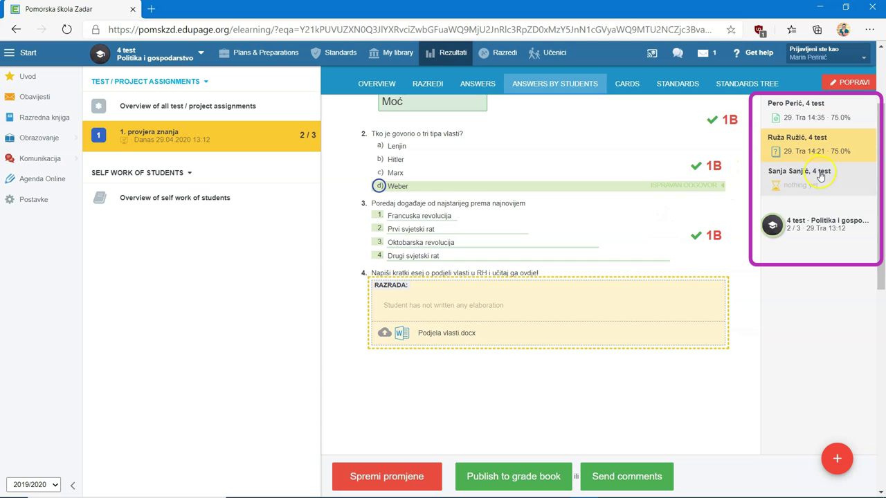
click(820, 173)
click(816, 153)
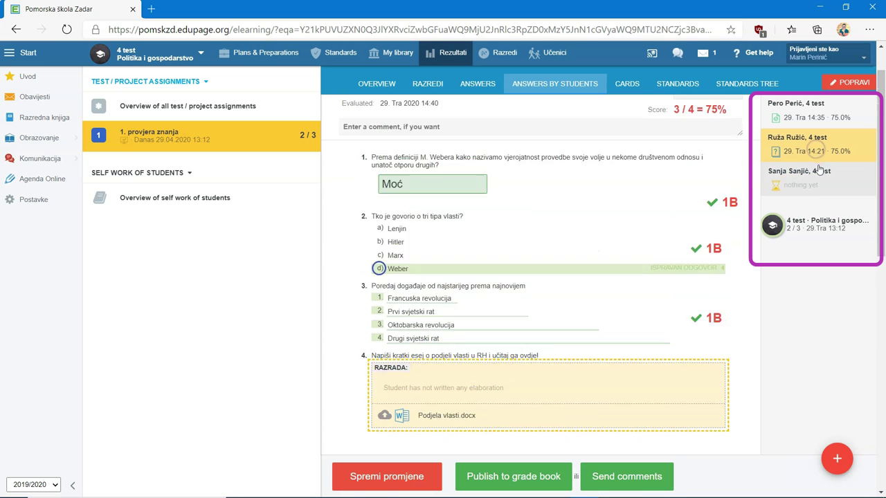
scroll(581, 241, down, 5)
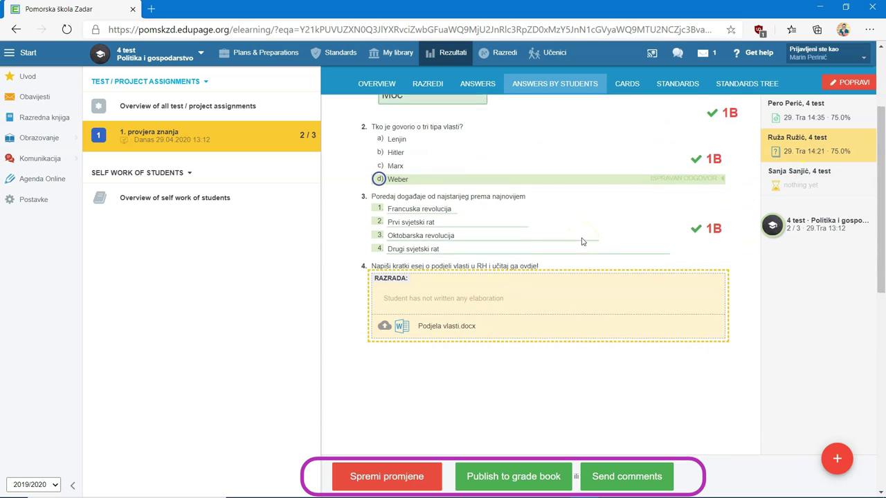
scroll(611, 320, up, 2)
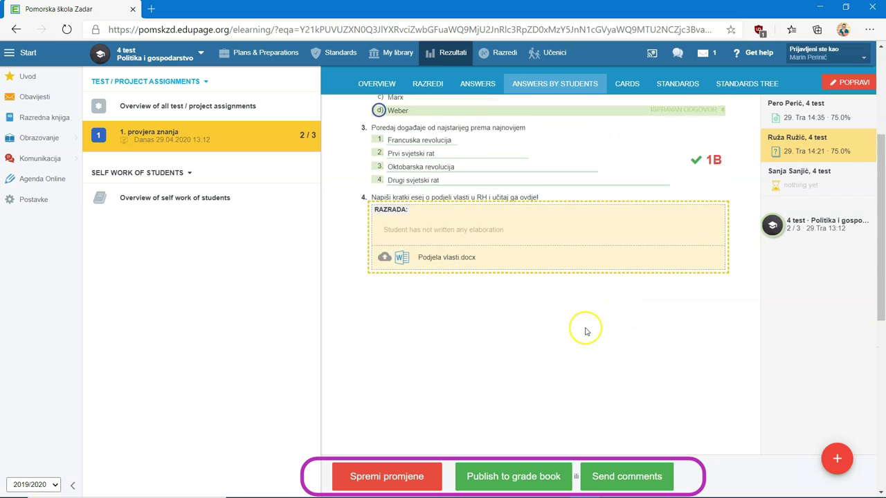